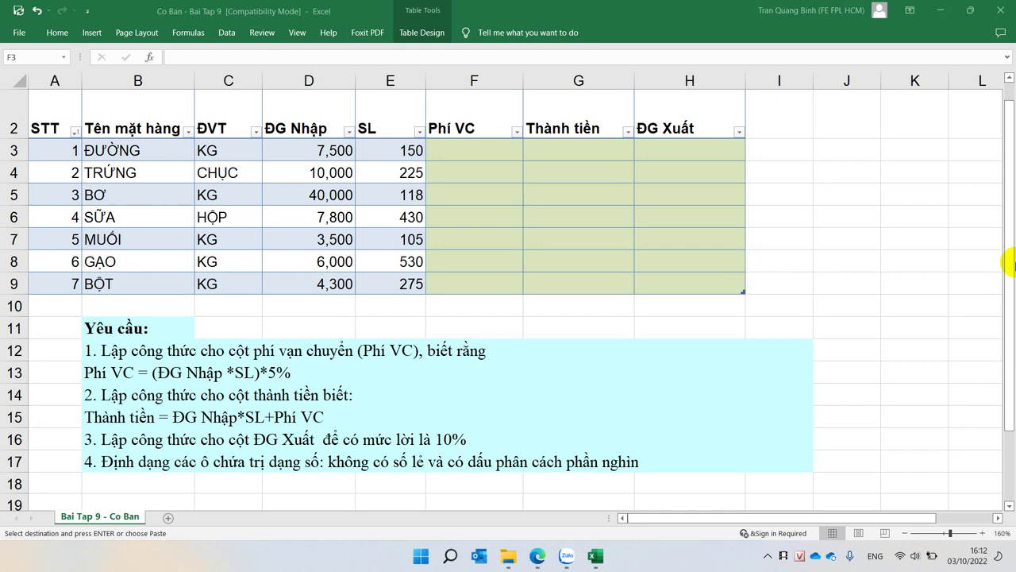
Enter =D3*E3*5% in F3 so Phí VC fills for all seven items
left_click(497, 147)
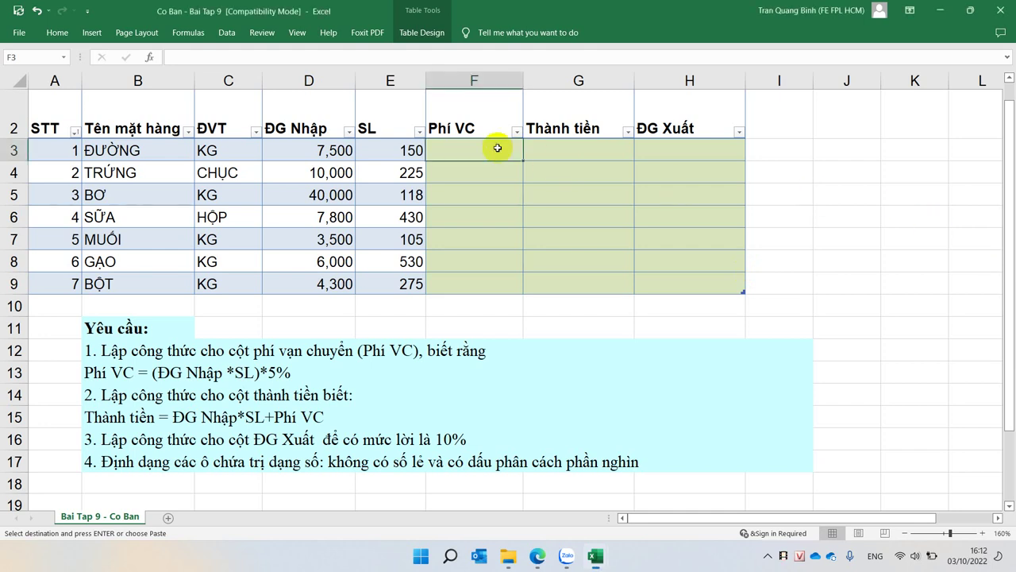
type("=")
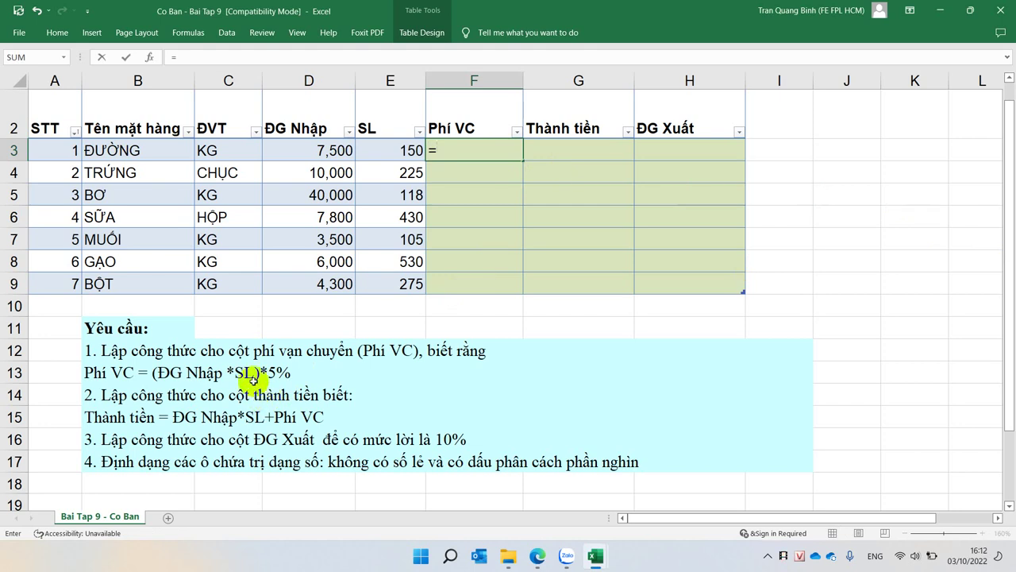
left_click(311, 151)
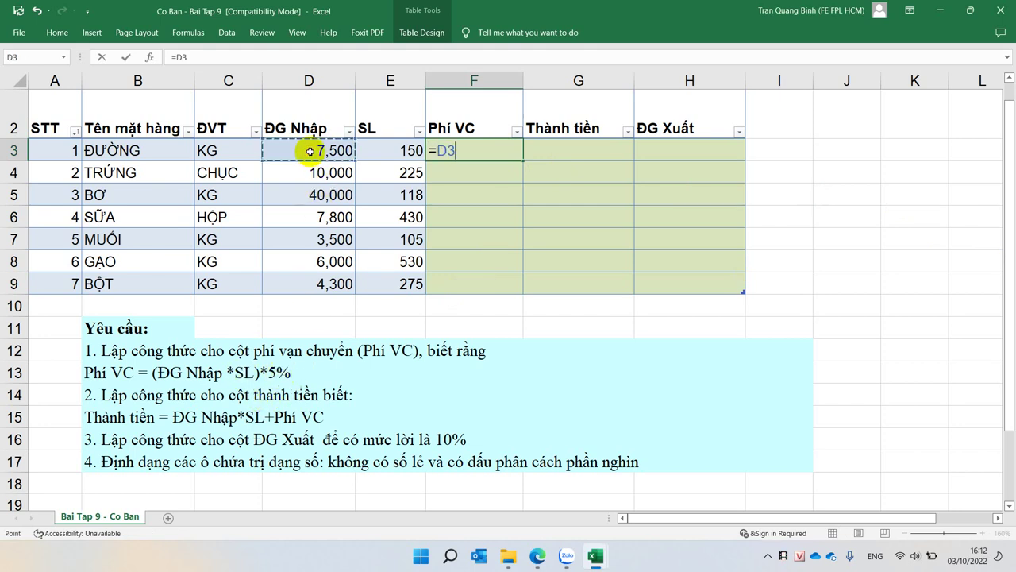
type("*")
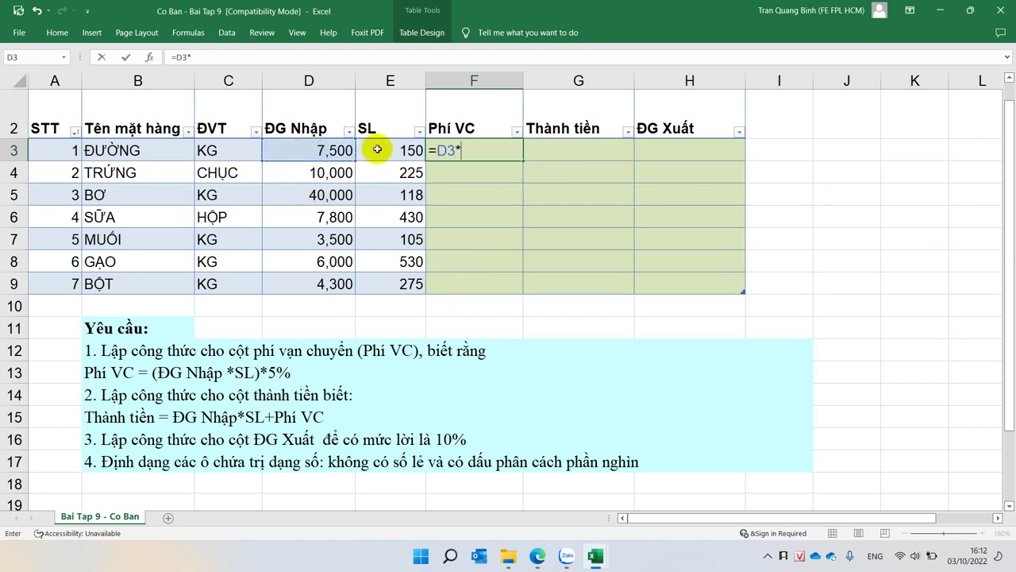
left_click(377, 149)
type("*")
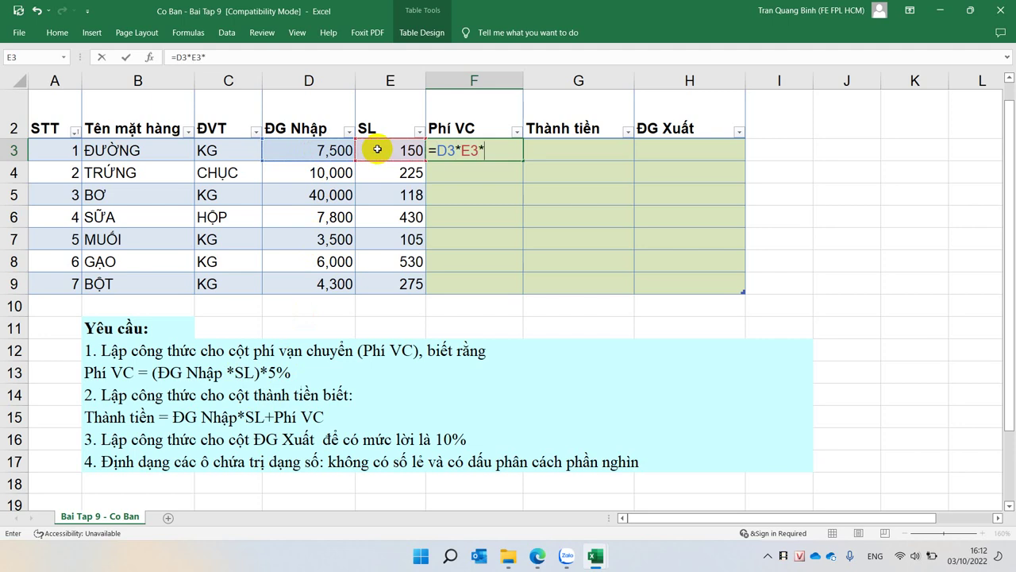
type("5%")
key("Return")
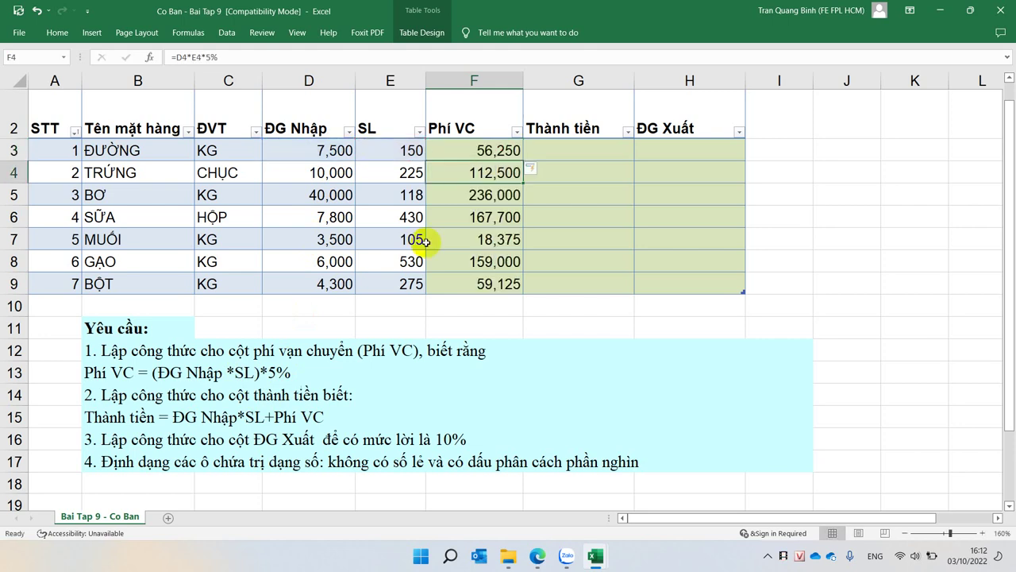
Enter =D3*E3+F3 in G3 so Thành tiền fills down the table
left_click(470, 149)
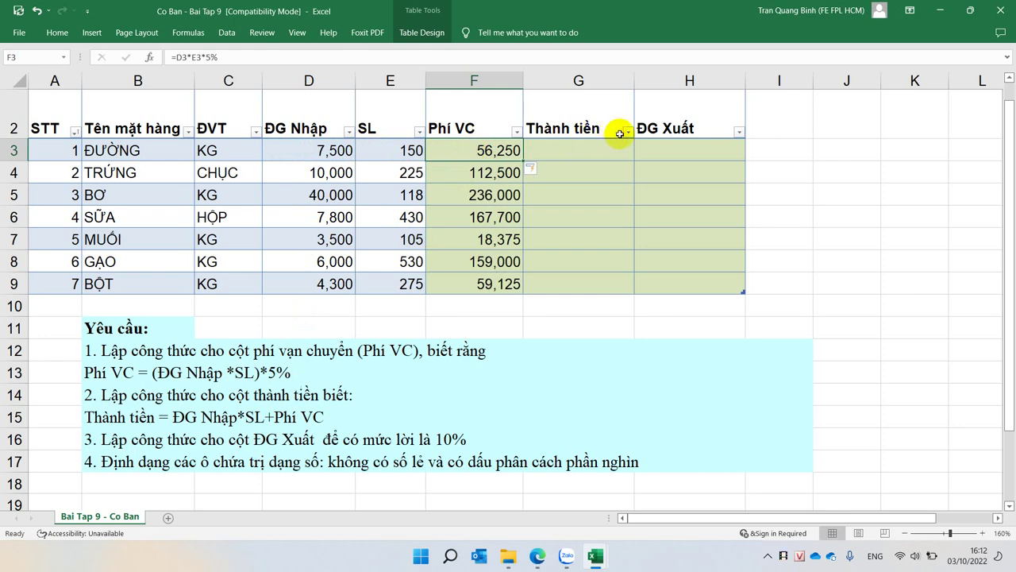
left_click(588, 151)
type("=")
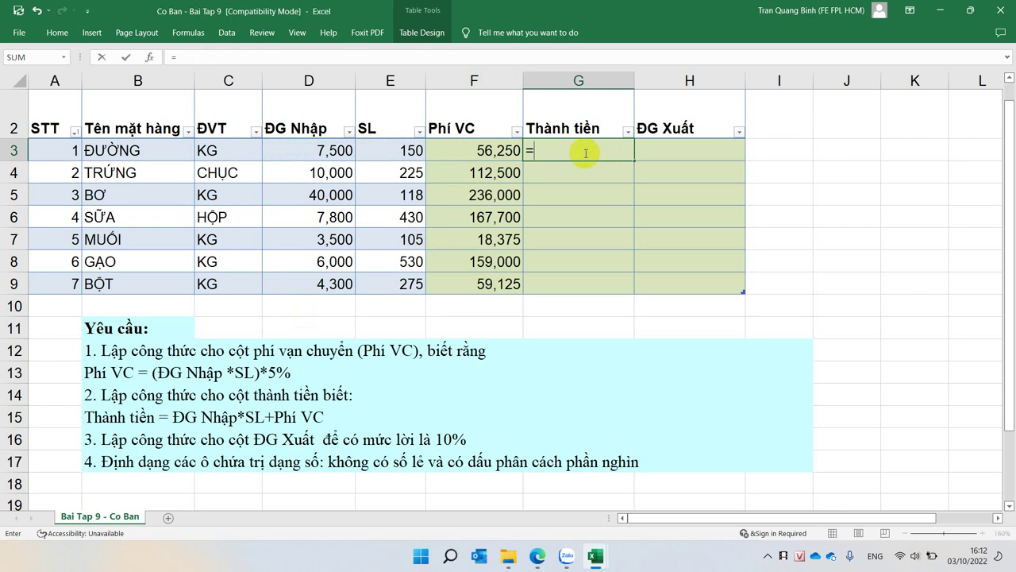
left_click(297, 157)
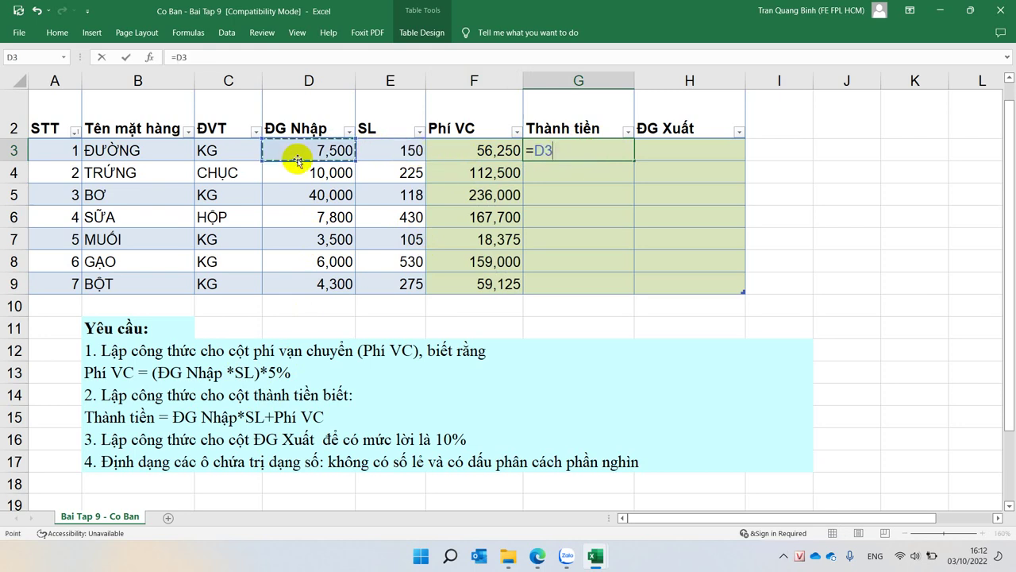
type("*")
left_click(361, 156)
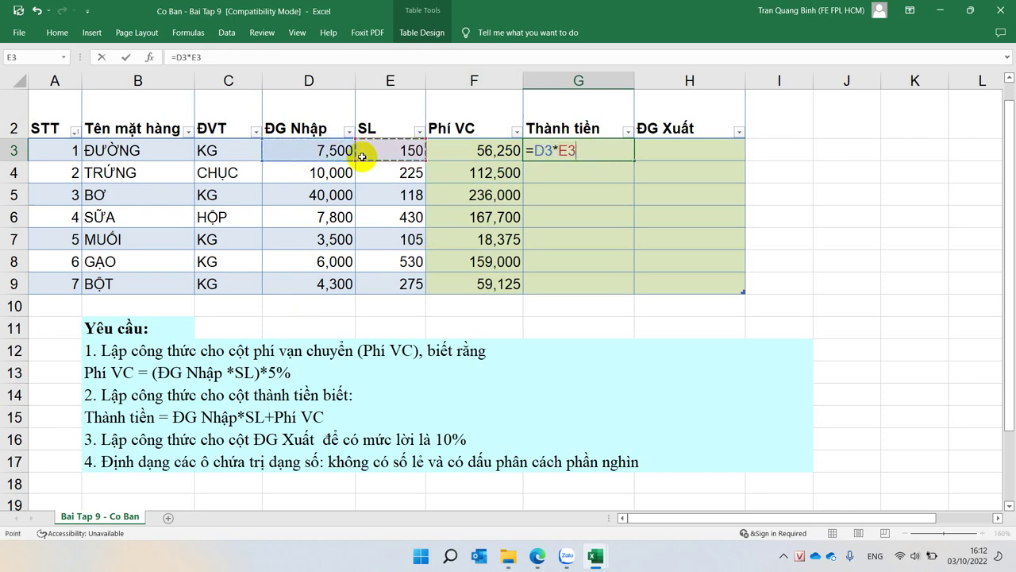
type("+")
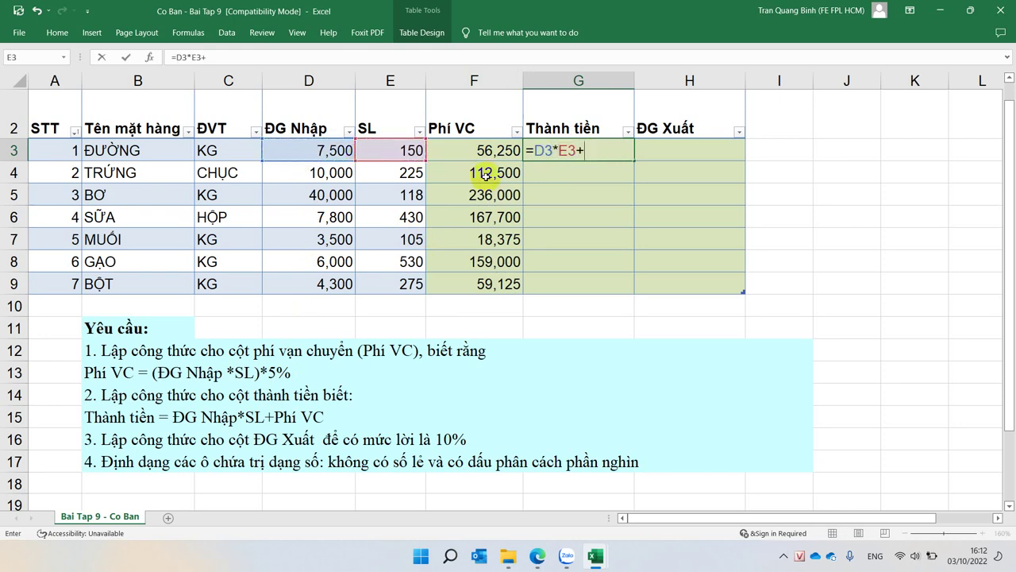
left_click(469, 153)
key("Return")
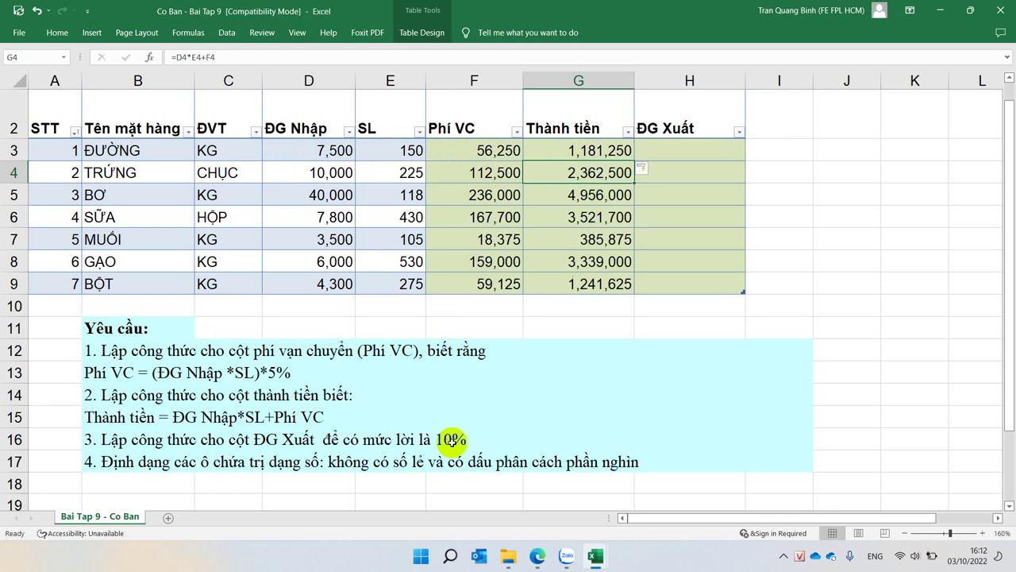
Enter =G3*10% in H3 so ĐG Xuất fills with 10% of Thành tiền
left_click(689, 146)
type("=")
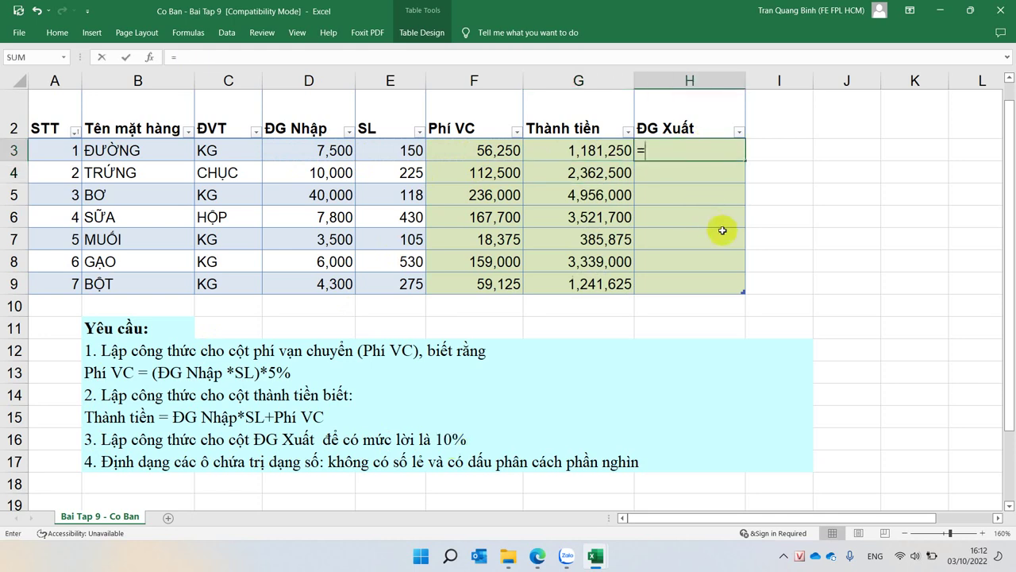
key("Left")
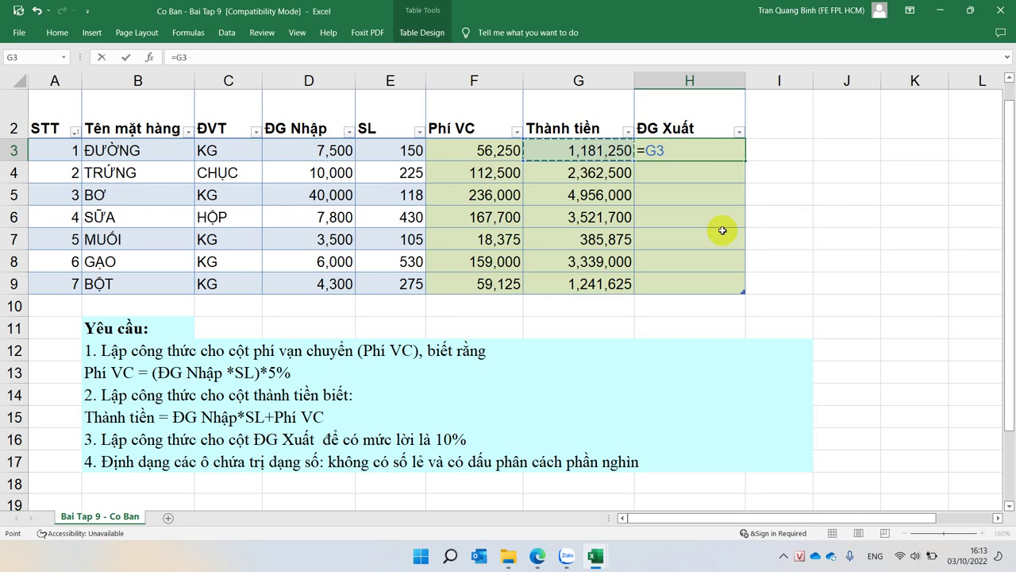
type("*")
type("10")
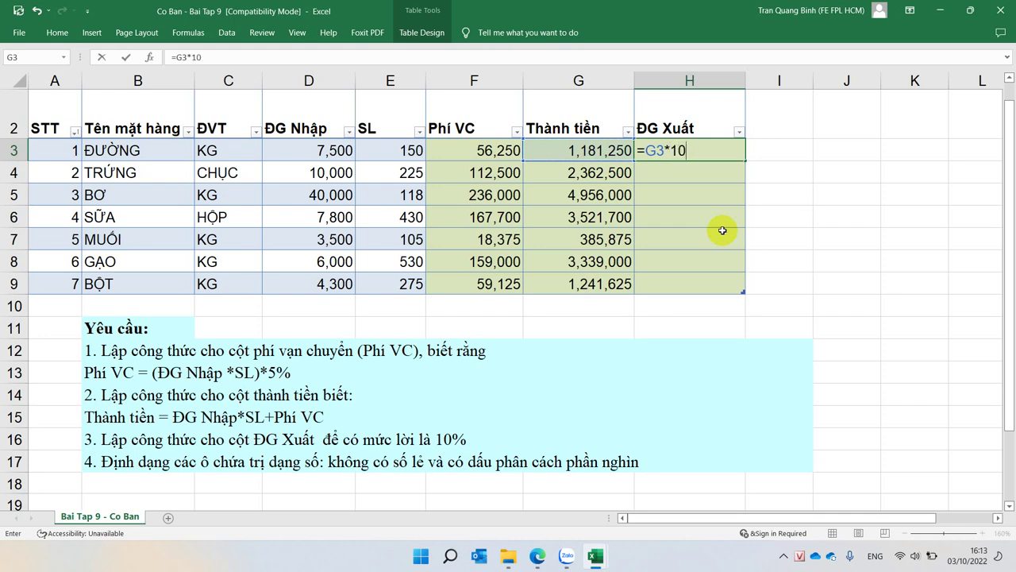
type("%")
key("Return")
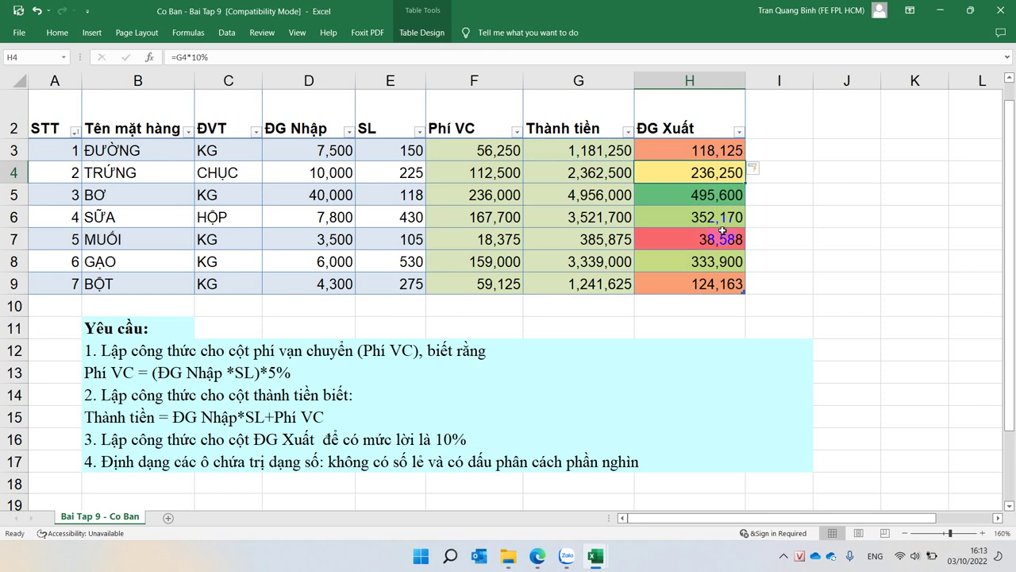
key("Up")
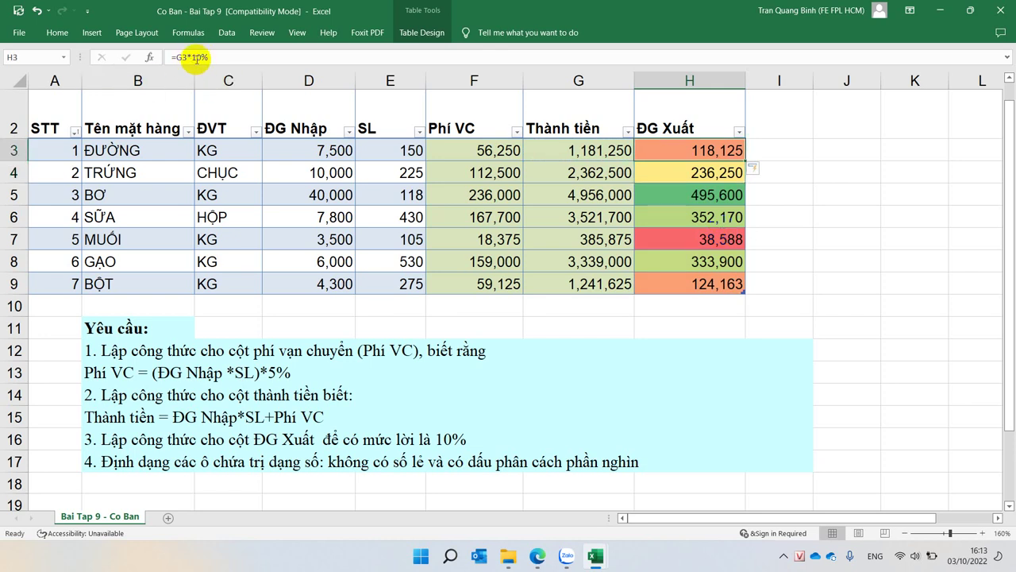
Change the H3 formula to =G3*110% so ĐG Xuất adds a 10% markup
left_click(191, 57)
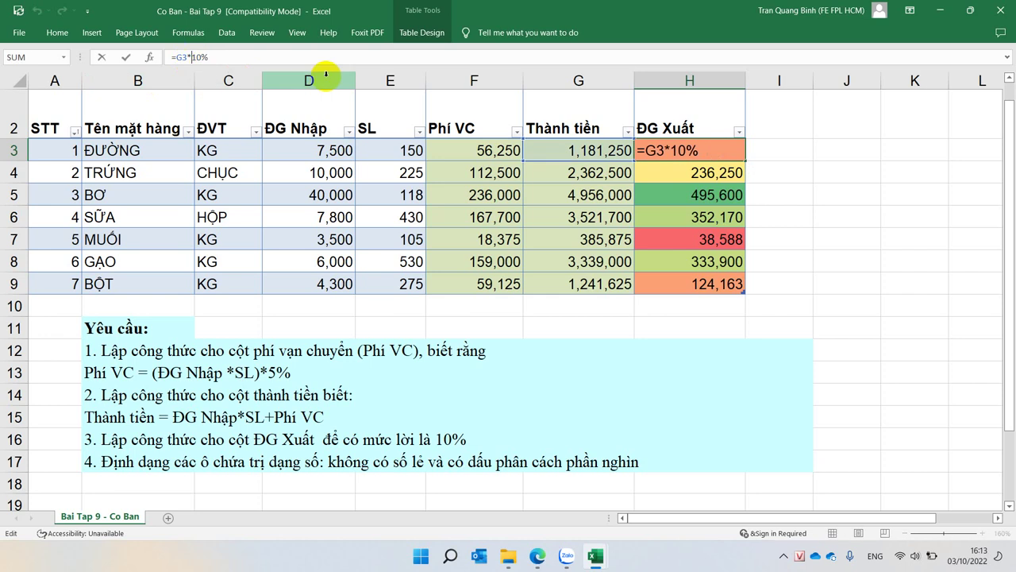
type("1")
key("Return")
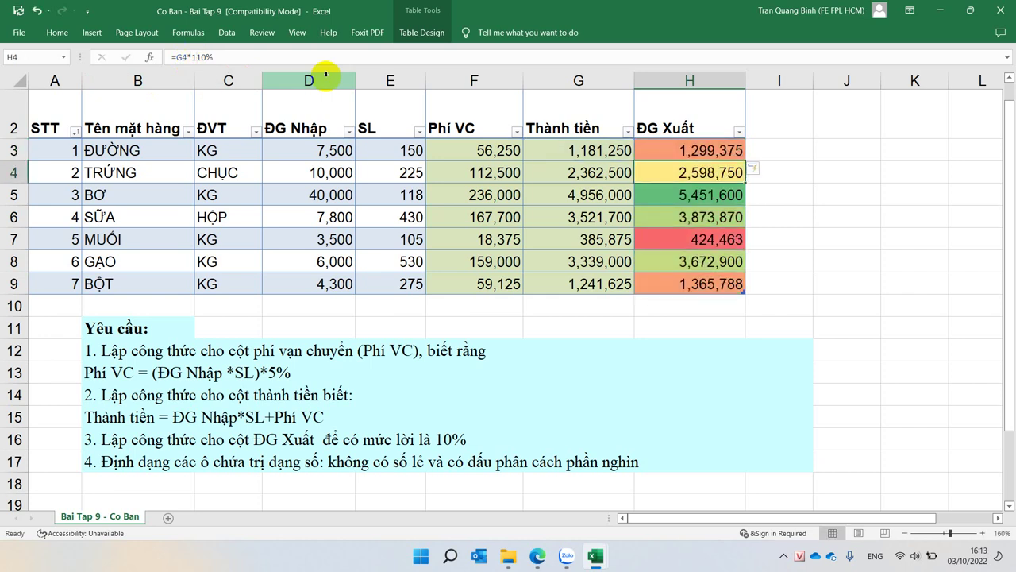
Review the Thành tiền and ĐG Xuất formulas in rows 3, 4 and 7
left_click(565, 152)
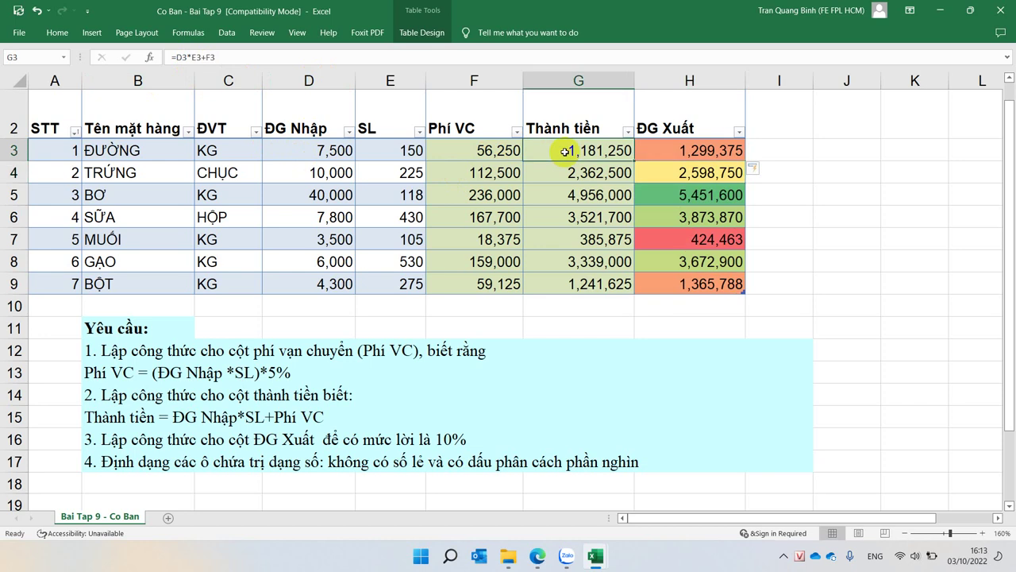
left_click(715, 151)
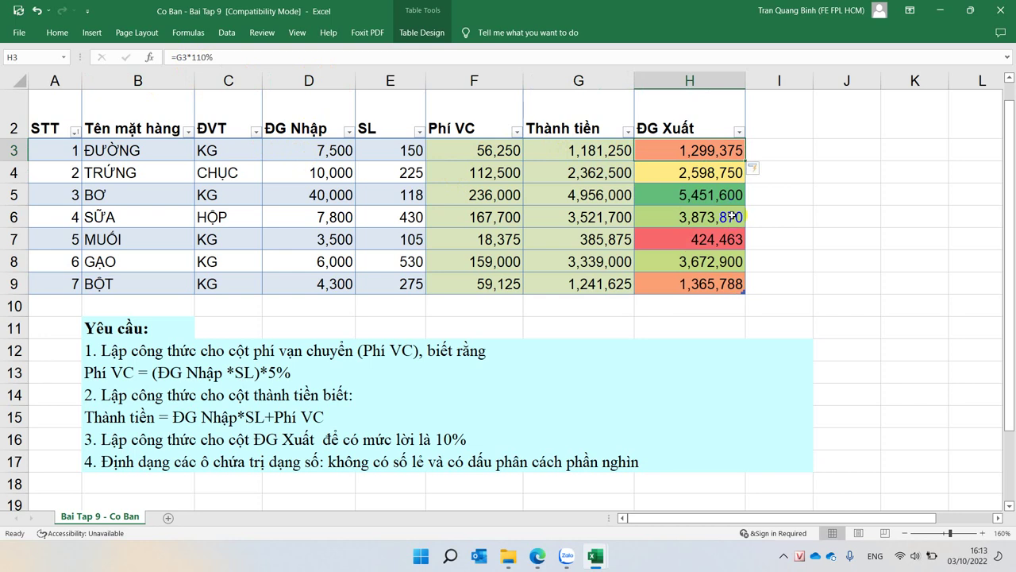
left_click(573, 241)
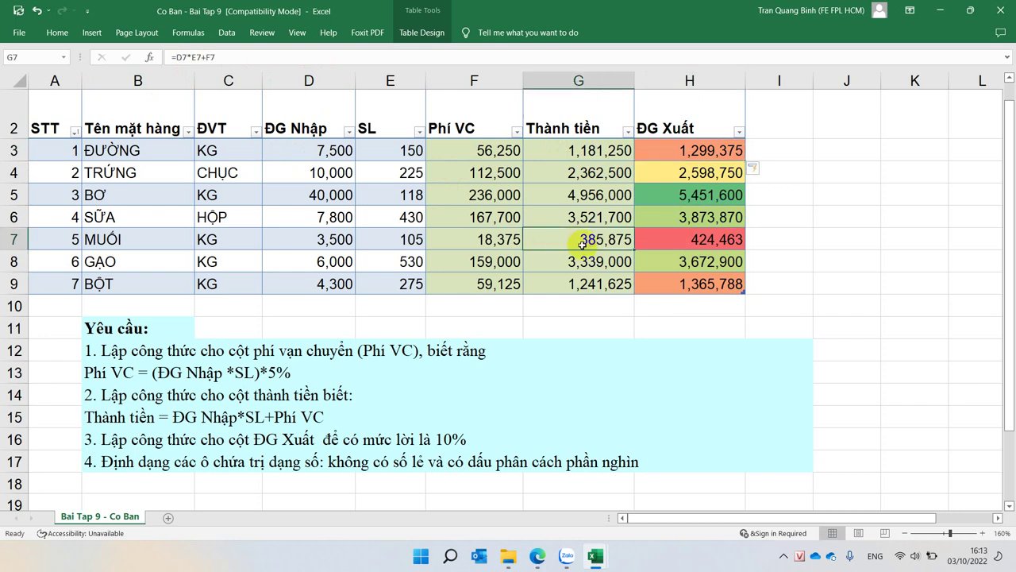
left_click(699, 242)
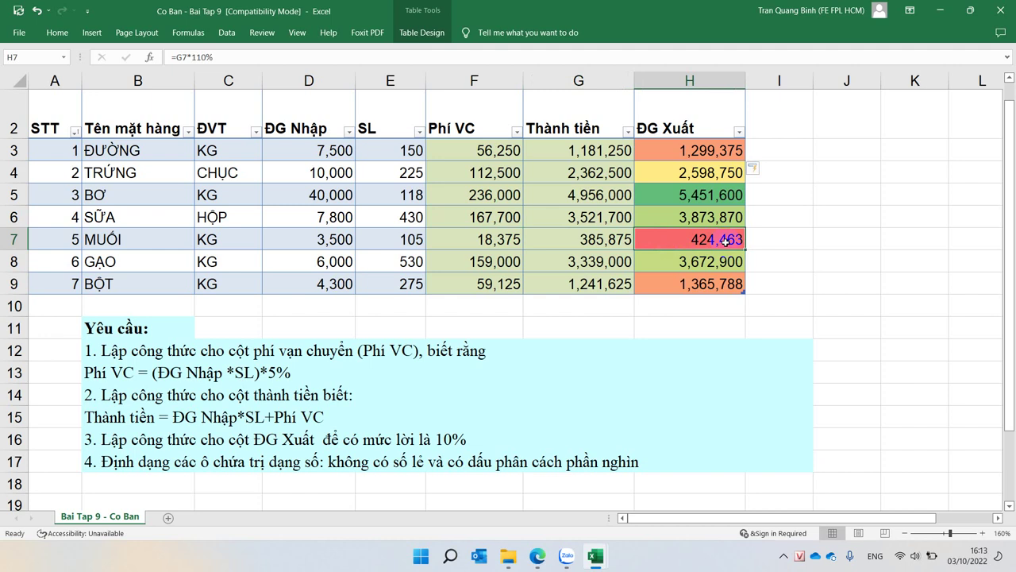
left_click(679, 127)
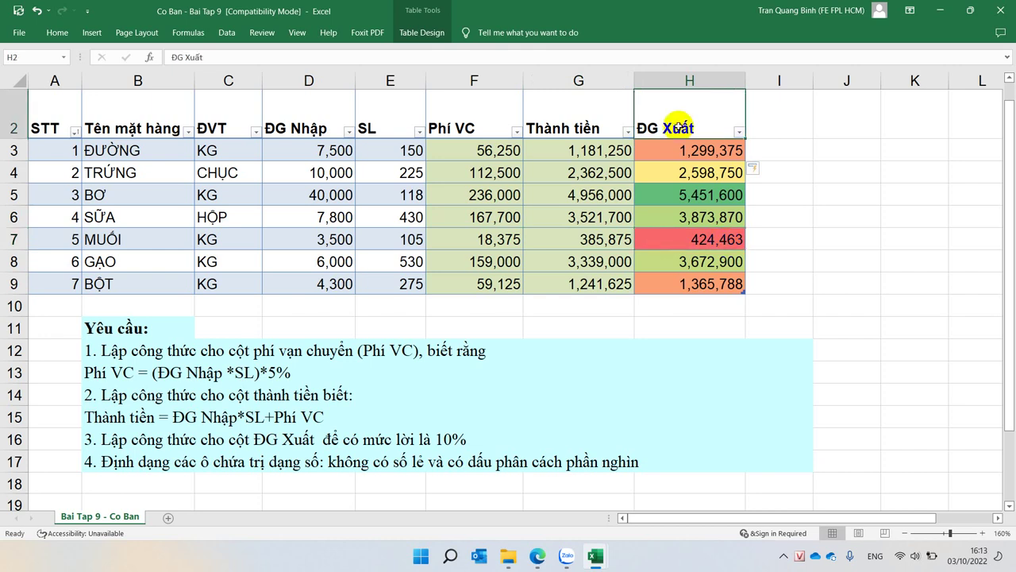
left_click(681, 170)
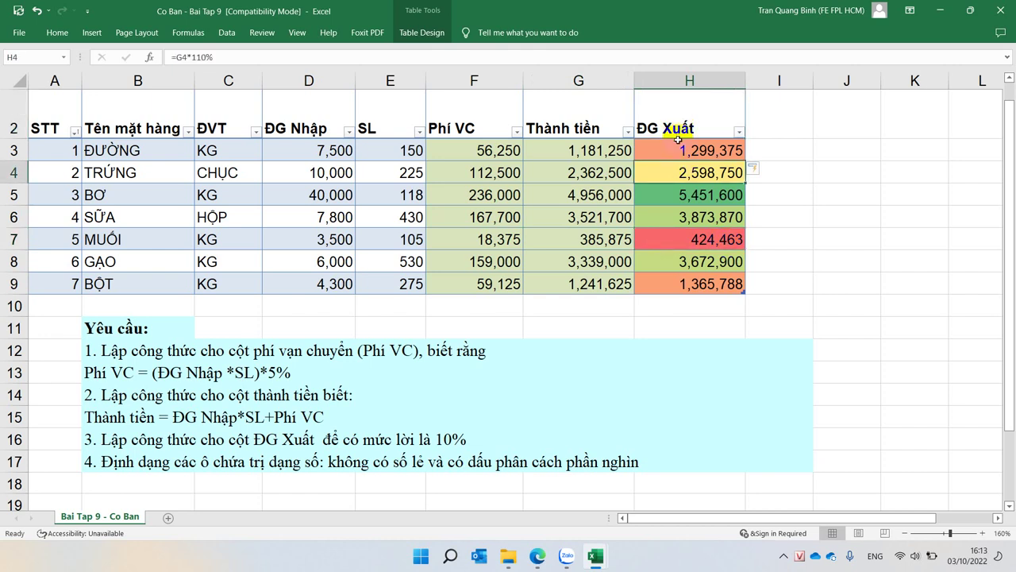
left_click(678, 158)
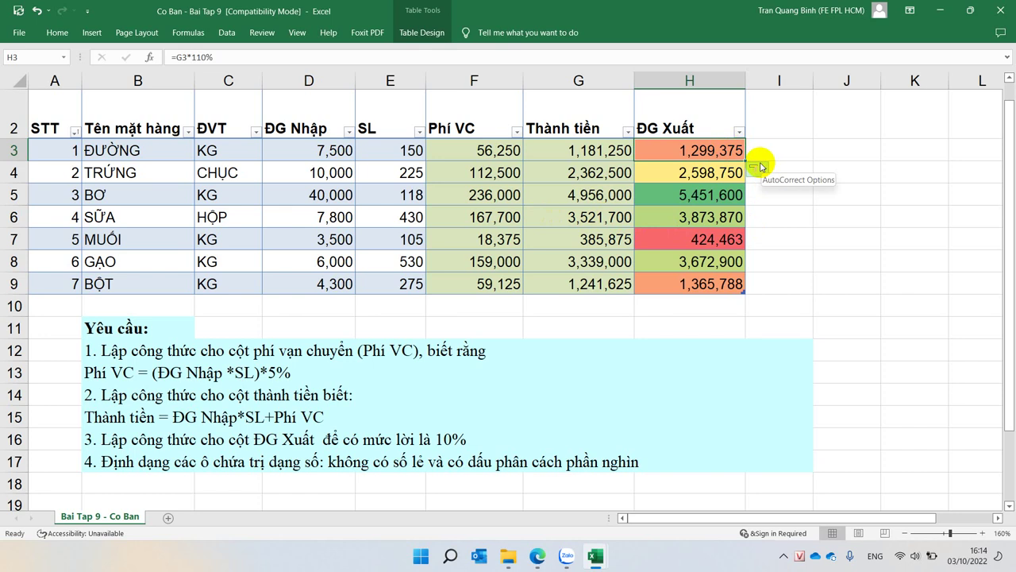
Wrap the H3 formula as =ROUND(G3*110%,-3) to round ĐG Xuất to thousands
left_click(173, 58)
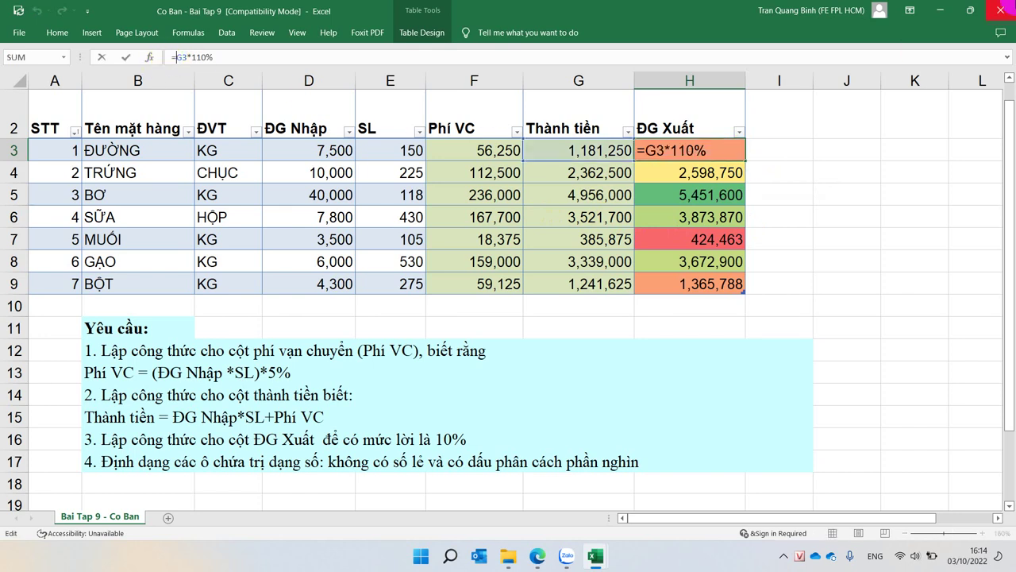
type("roun")
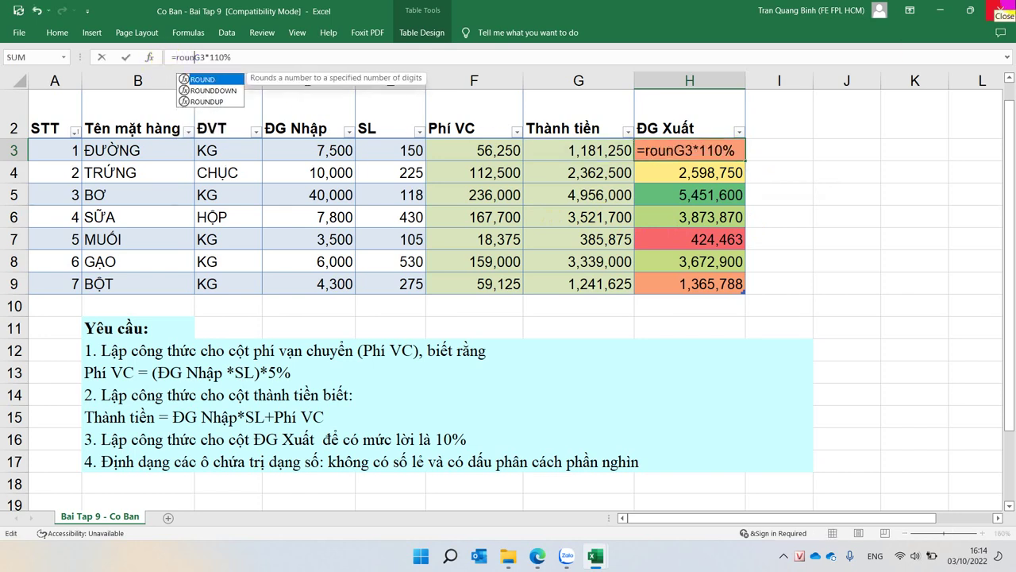
type("d(")
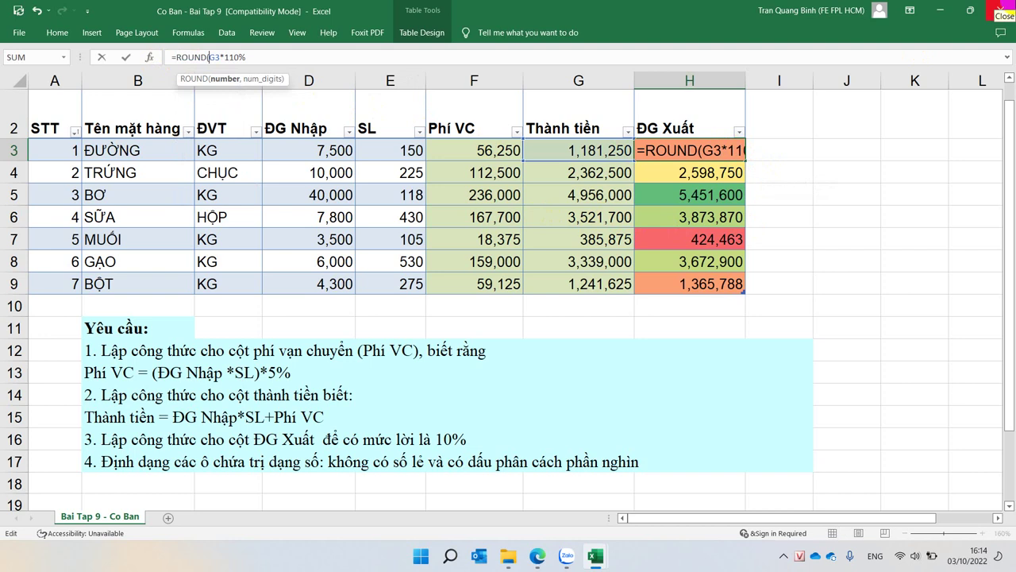
left_click(270, 51)
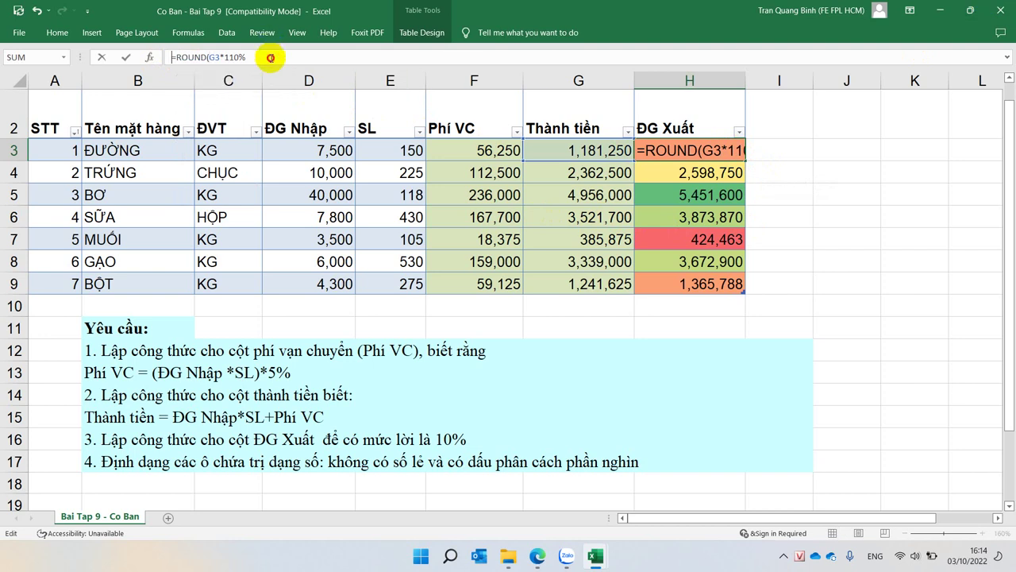
left_click(270, 58)
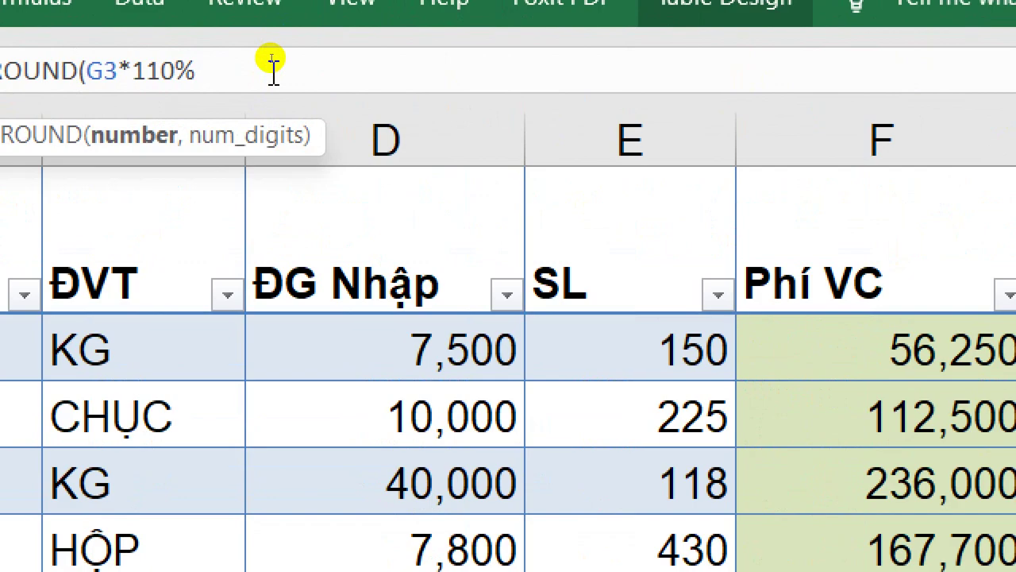
type(",")
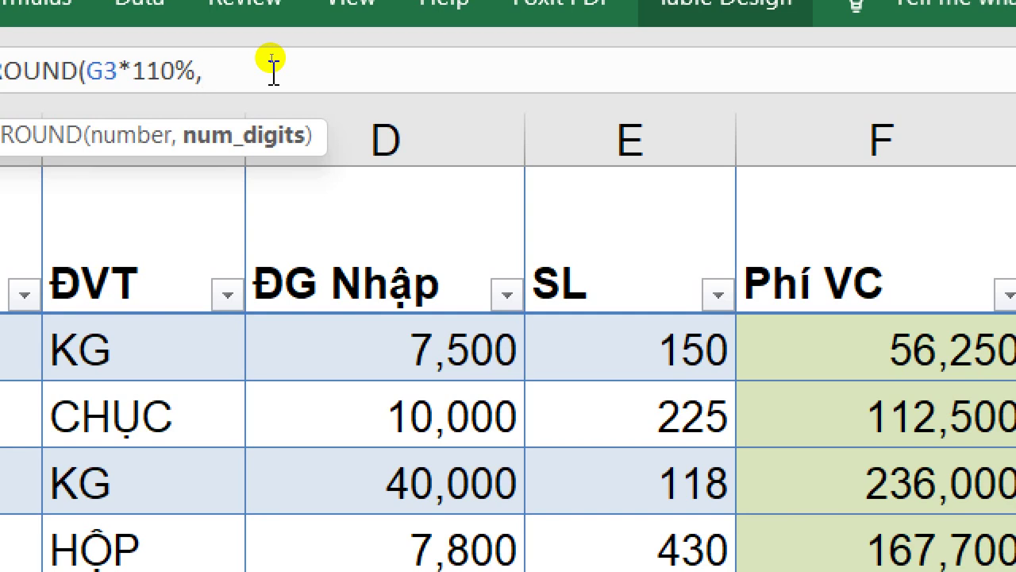
type("-3)")
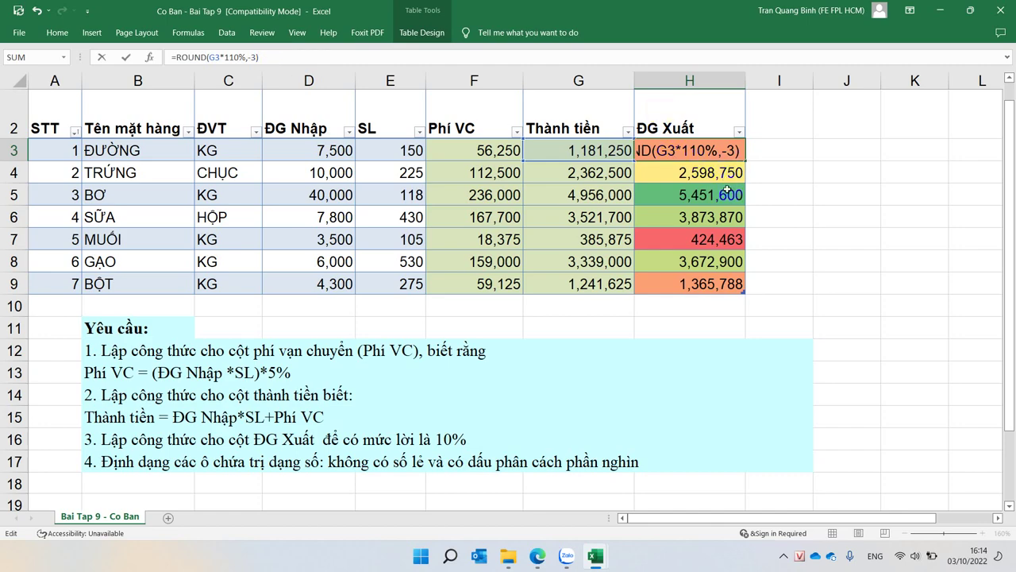
key("Return")
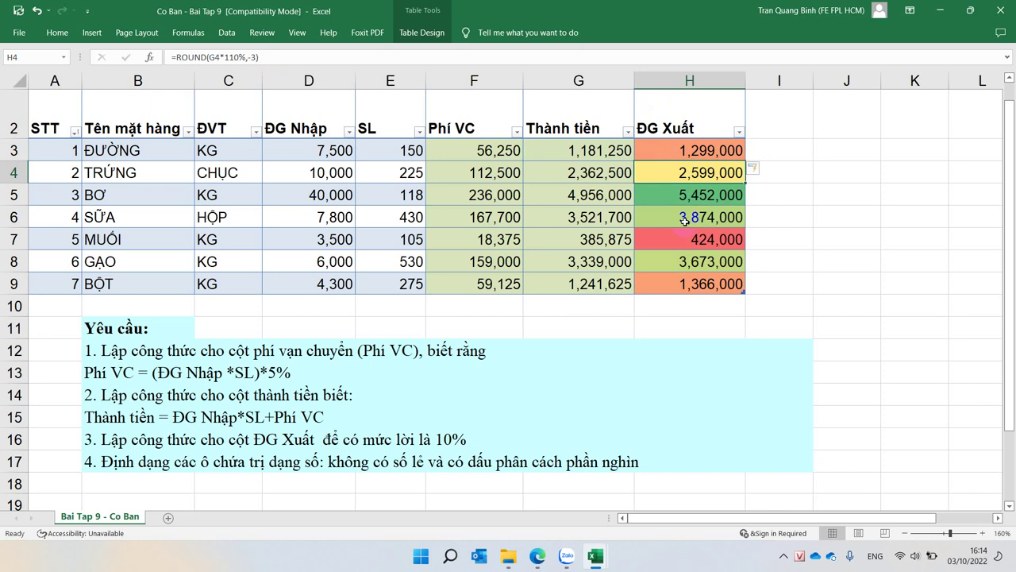
Review the rounded ĐG Xuất prices and the first row's Thành tiền formula
left_click(730, 153)
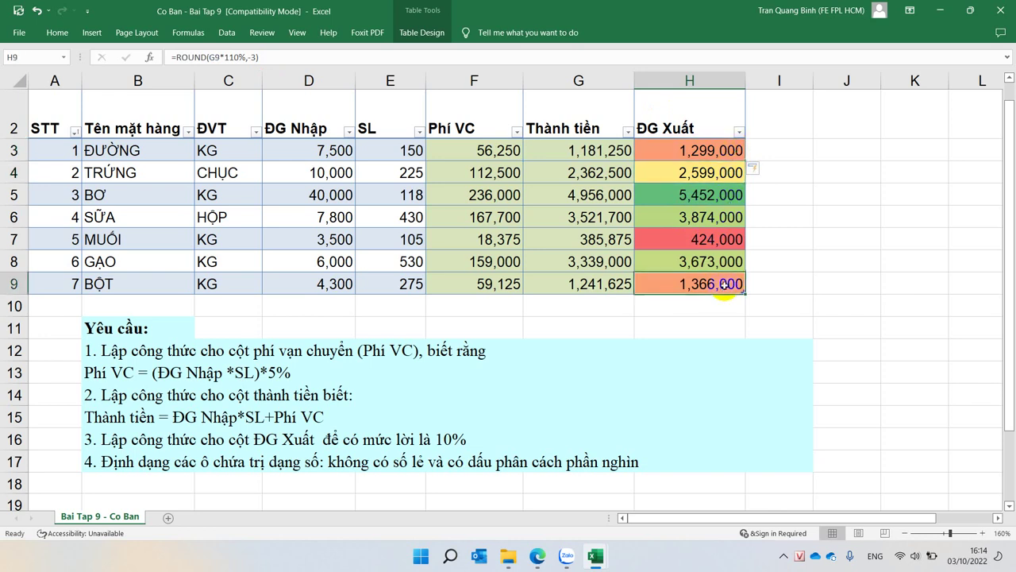
left_click_drag(694, 154, 692, 283)
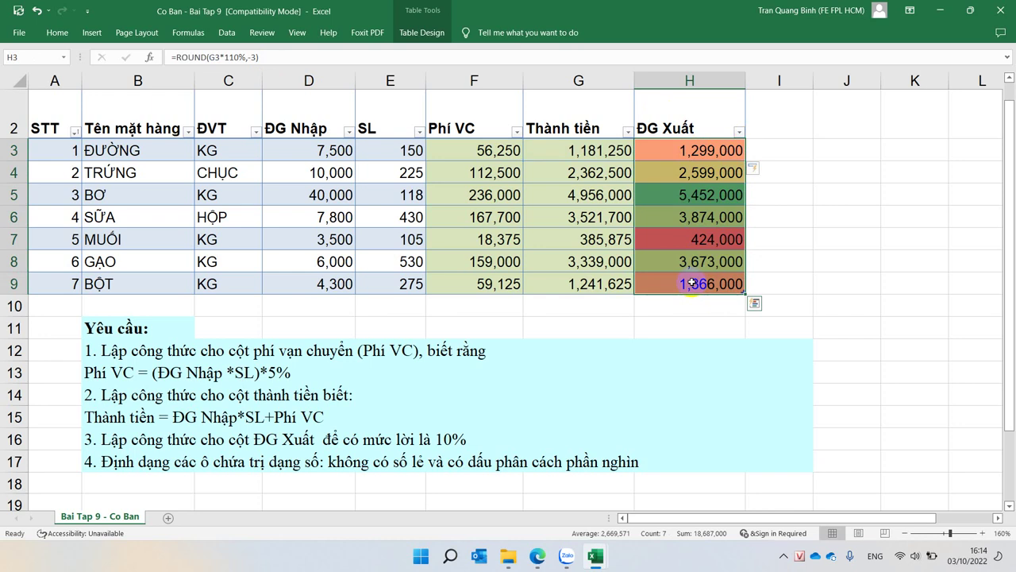
left_click(667, 148)
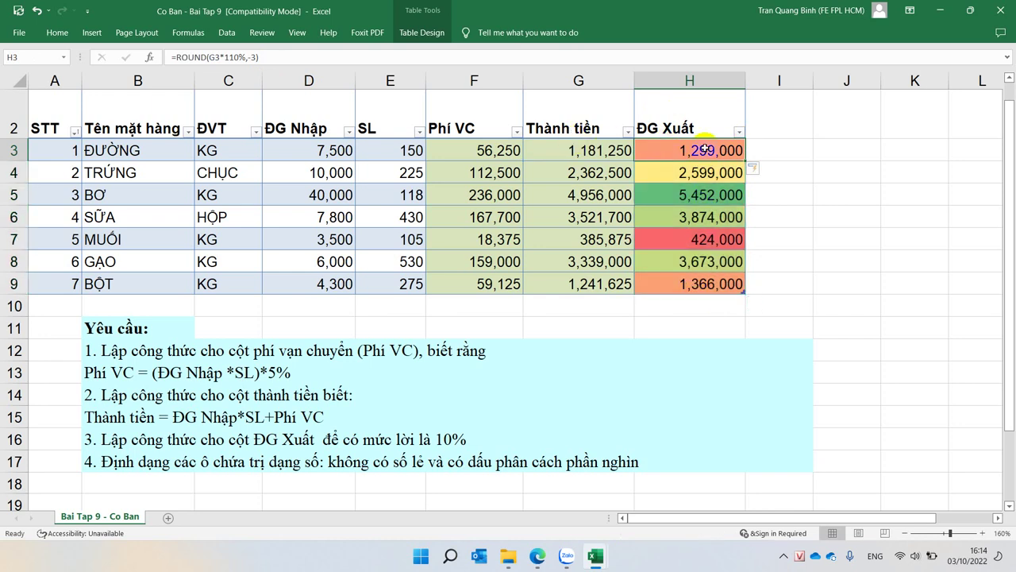
left_click(201, 57)
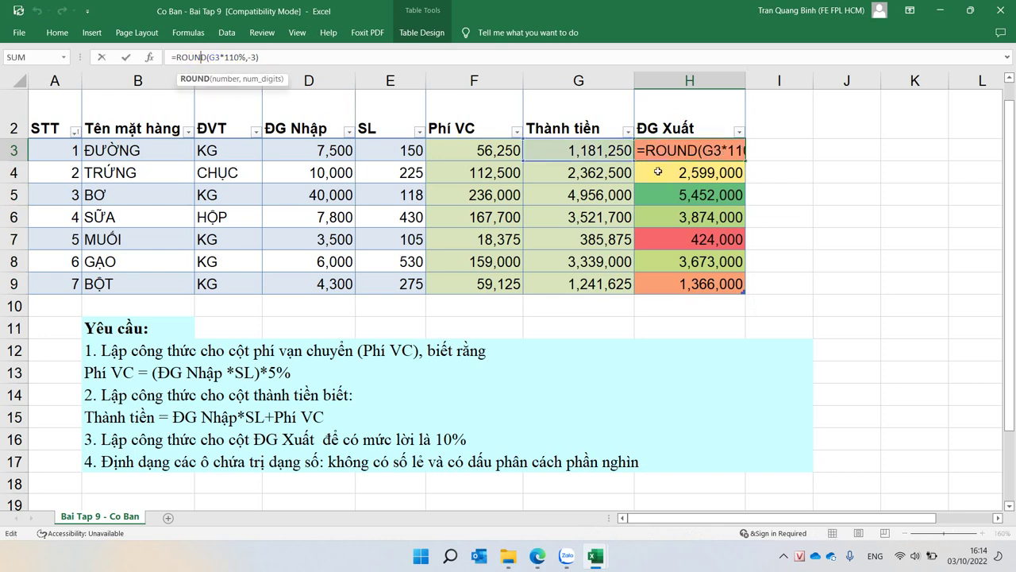
key("Return")
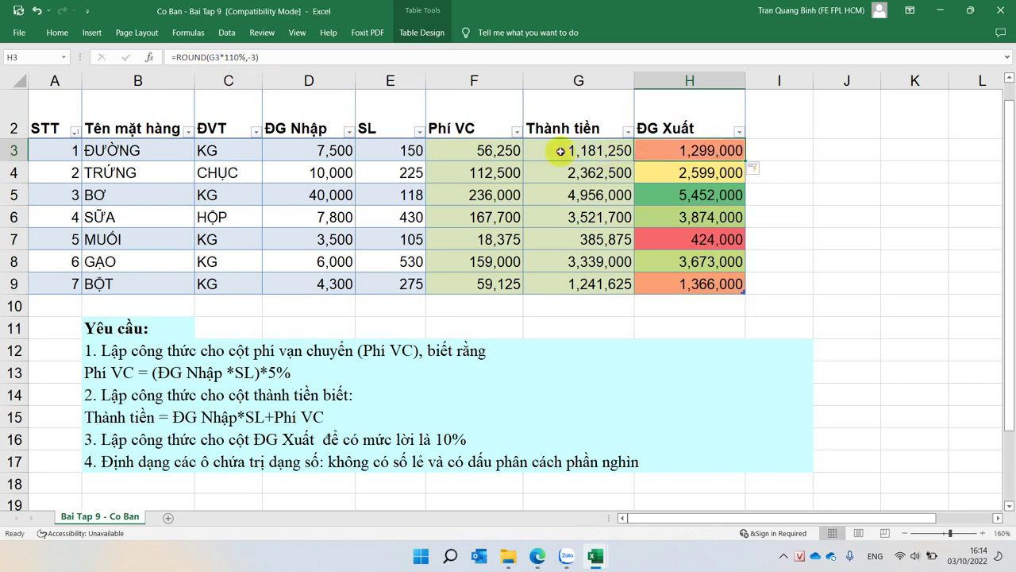
left_click(560, 151)
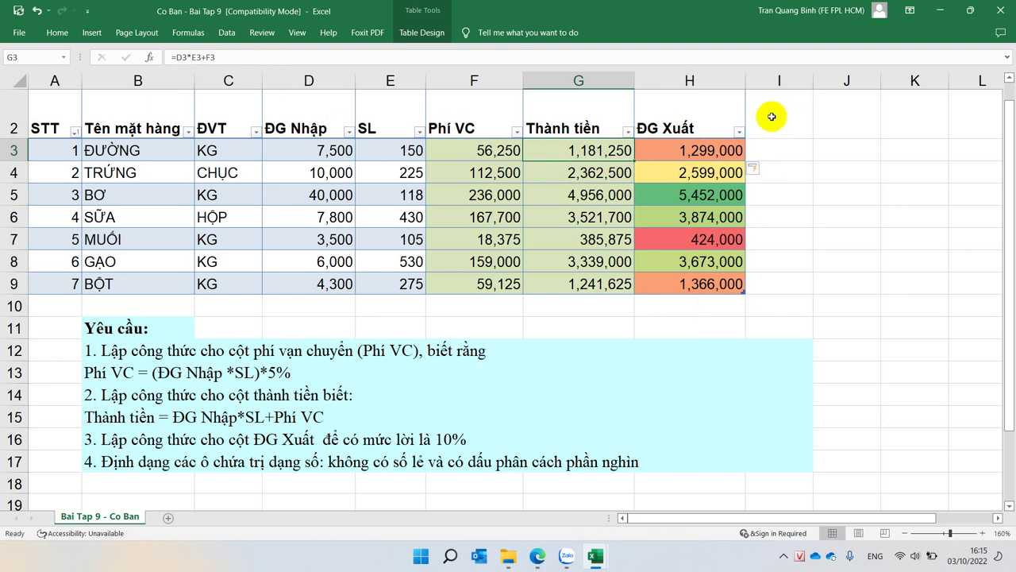
left_click(690, 148)
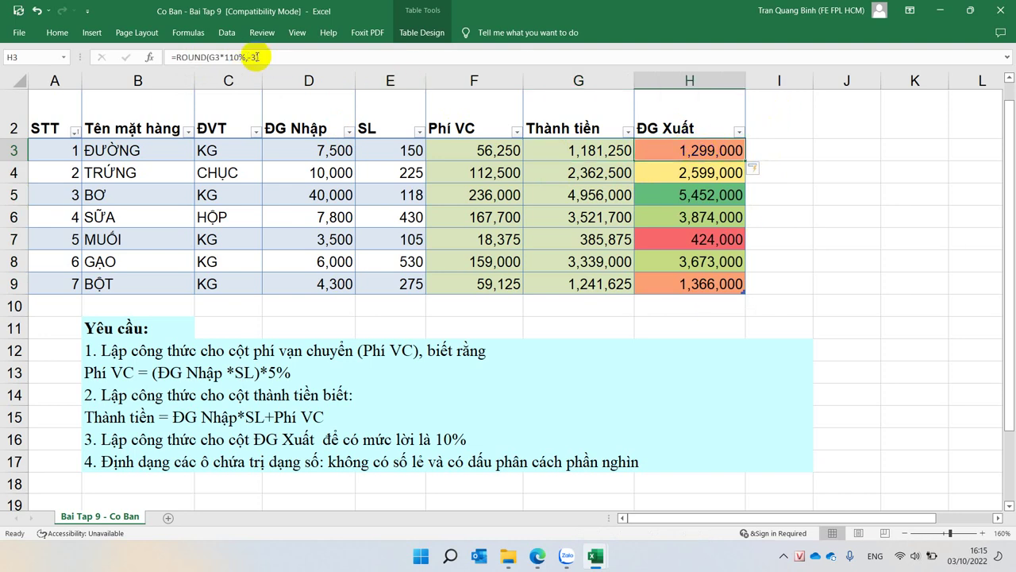
Add a new column header of 10% in cell I2
left_click(794, 120)
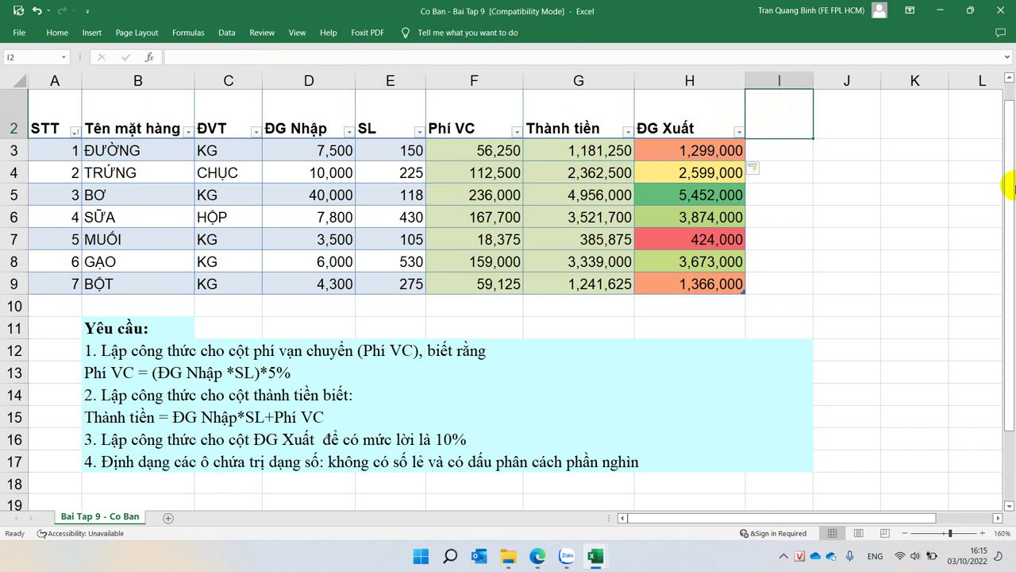
type("10")
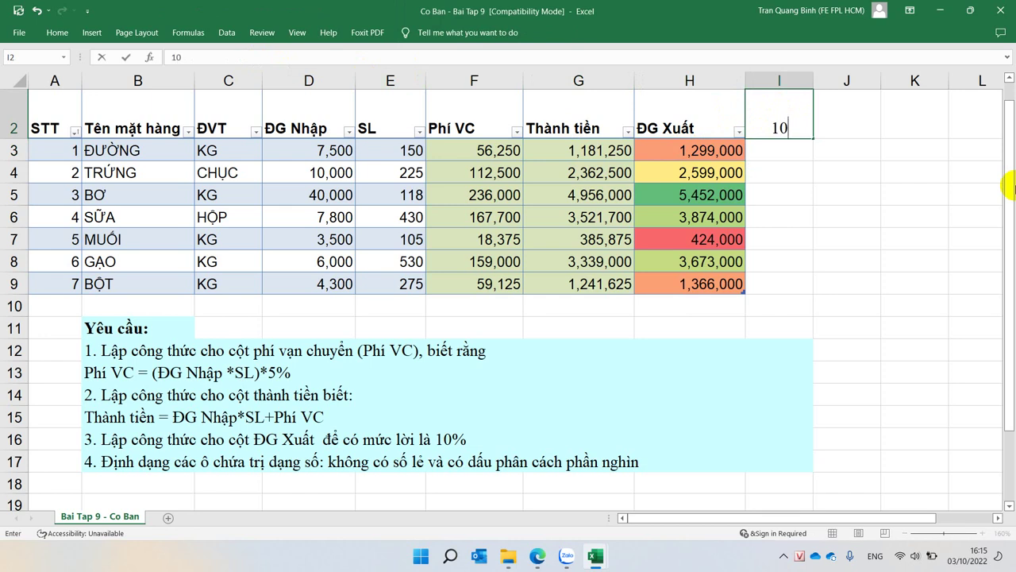
type("%")
key("Return")
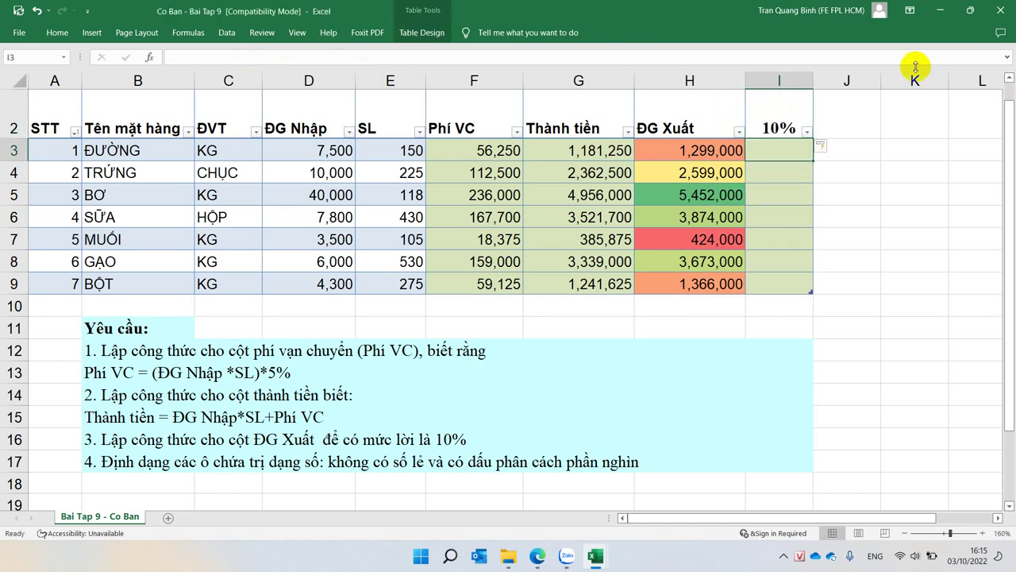
Widen column I and begin the I3 formula with =G3
left_click_drag(813, 81, 839, 81)
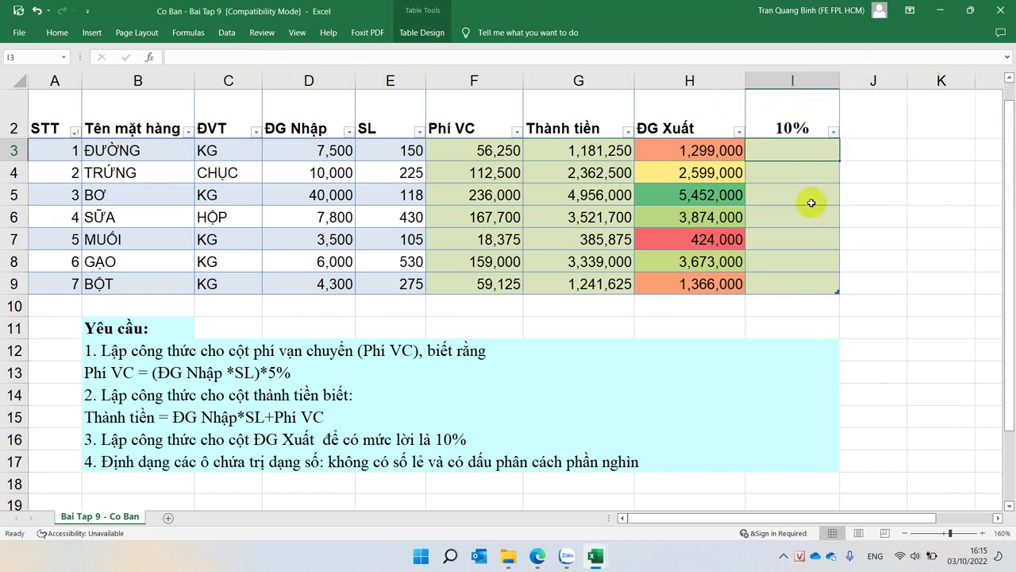
type("=")
left_click(602, 153)
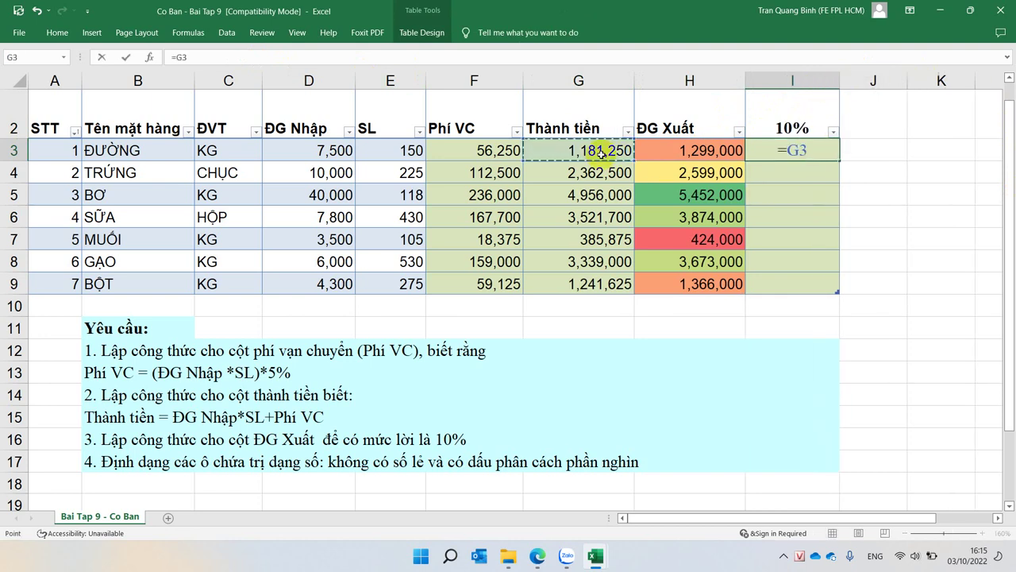
Complete I3 as =G3+G3*$I$2 so column I fills for all seven items
type("*(")
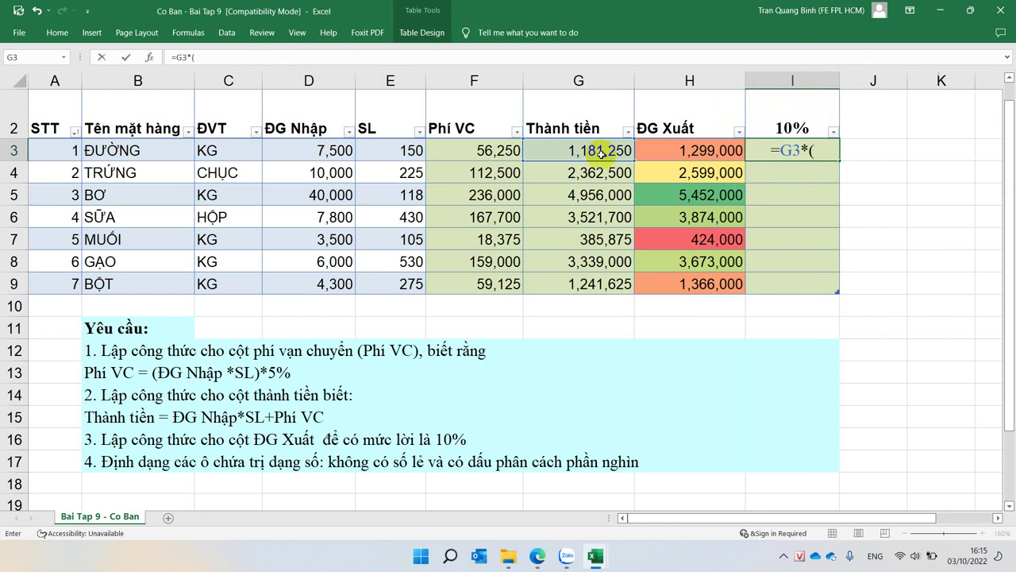
key("BackSpace")
key("BackSpace")
type("+")
left_click(602, 153)
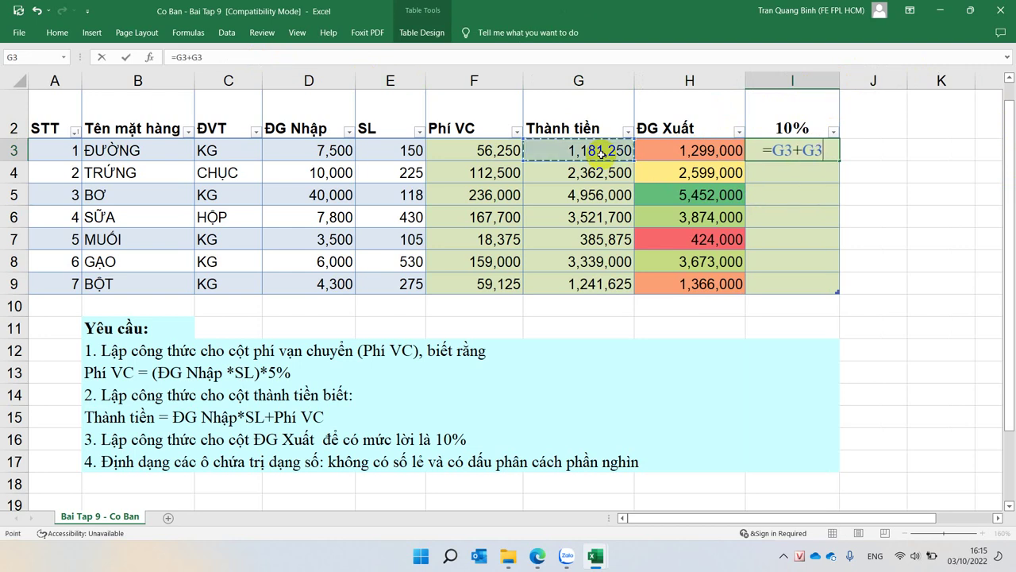
type("*")
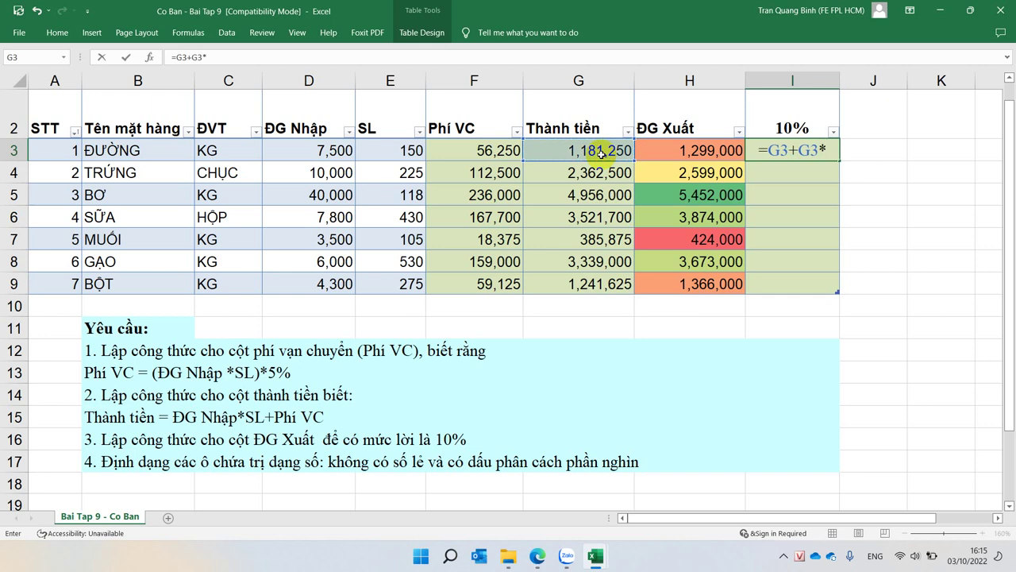
left_click(794, 115)
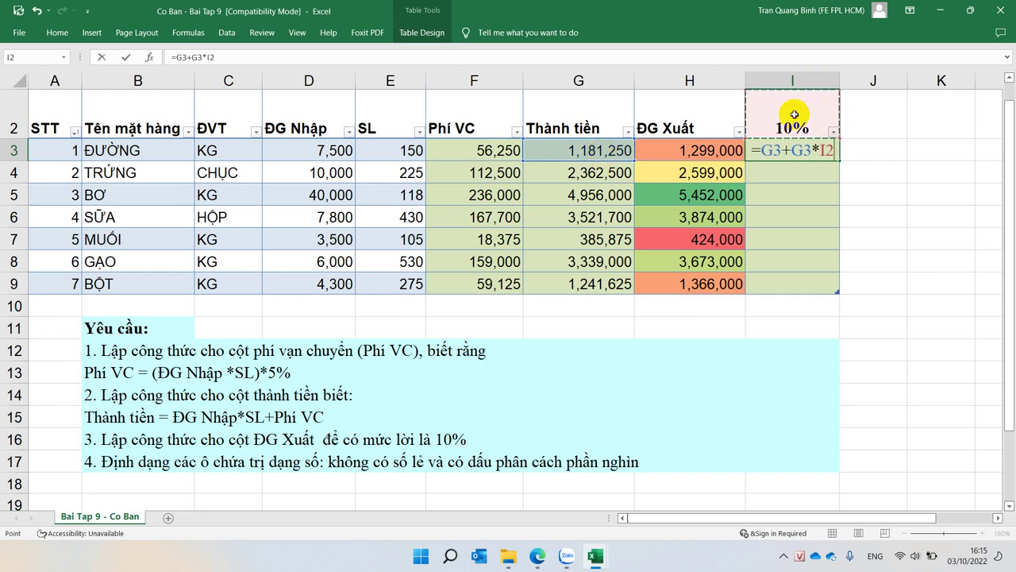
key("F4")
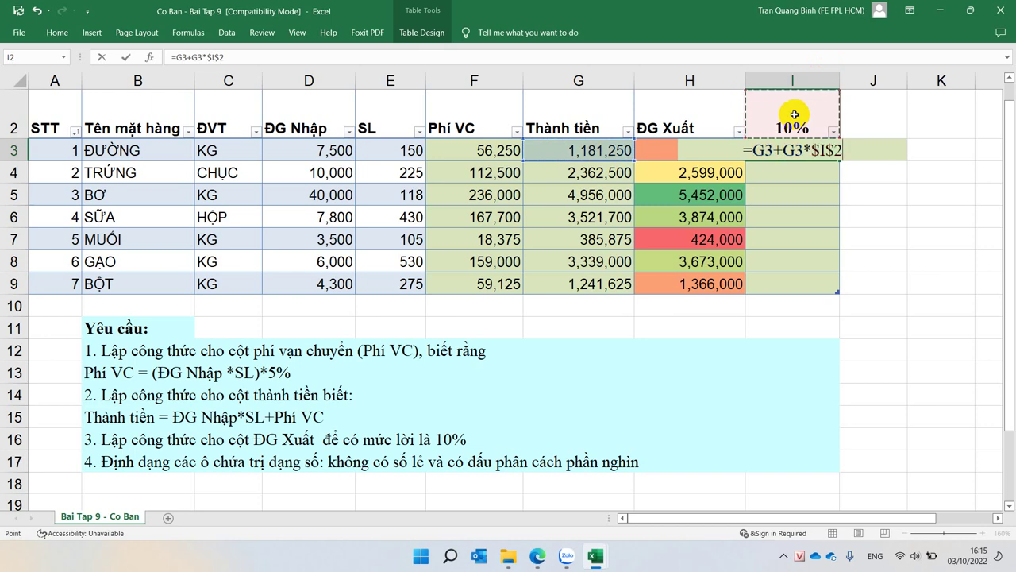
key("Return")
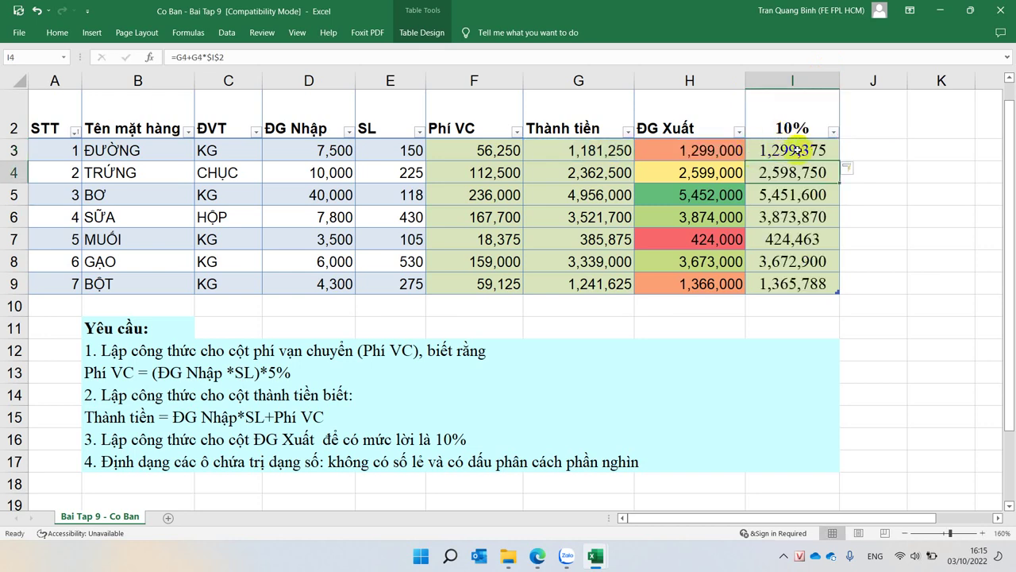
left_click(800, 119)
Try 15%, 20%, then 25% in I2, letting column I prices recalculate
key("Delete")
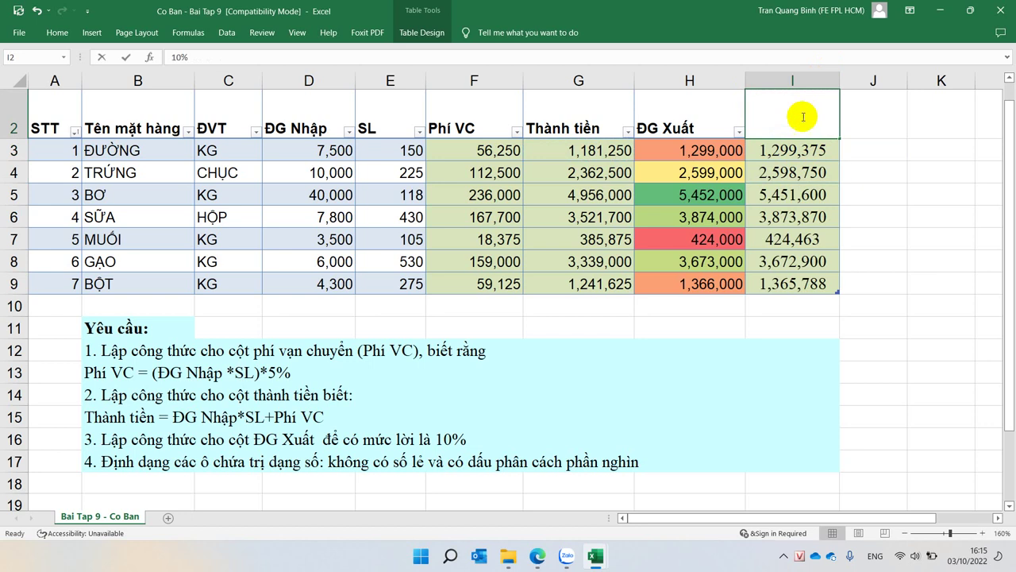
type("15")
key("Return")
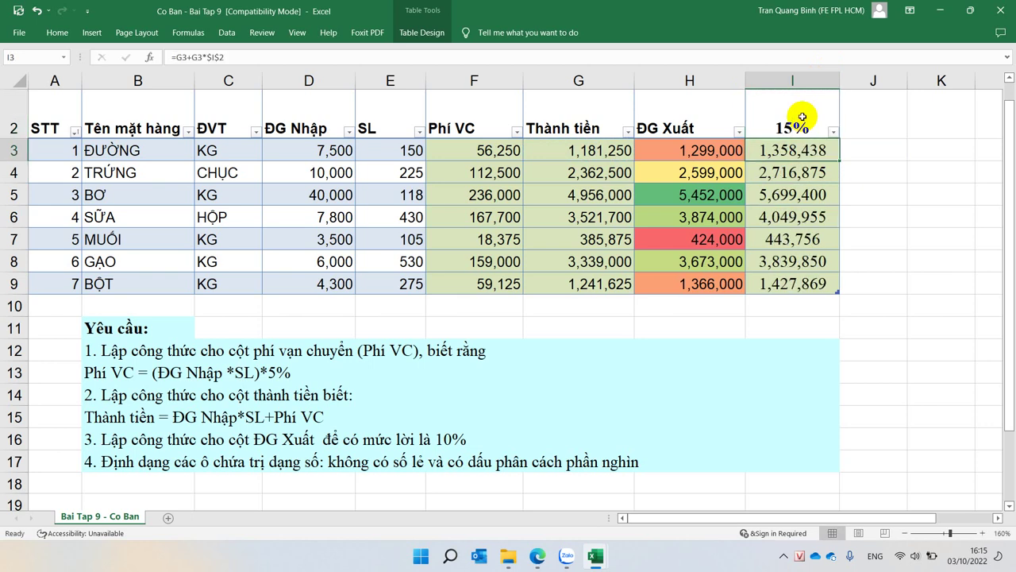
left_click(795, 116)
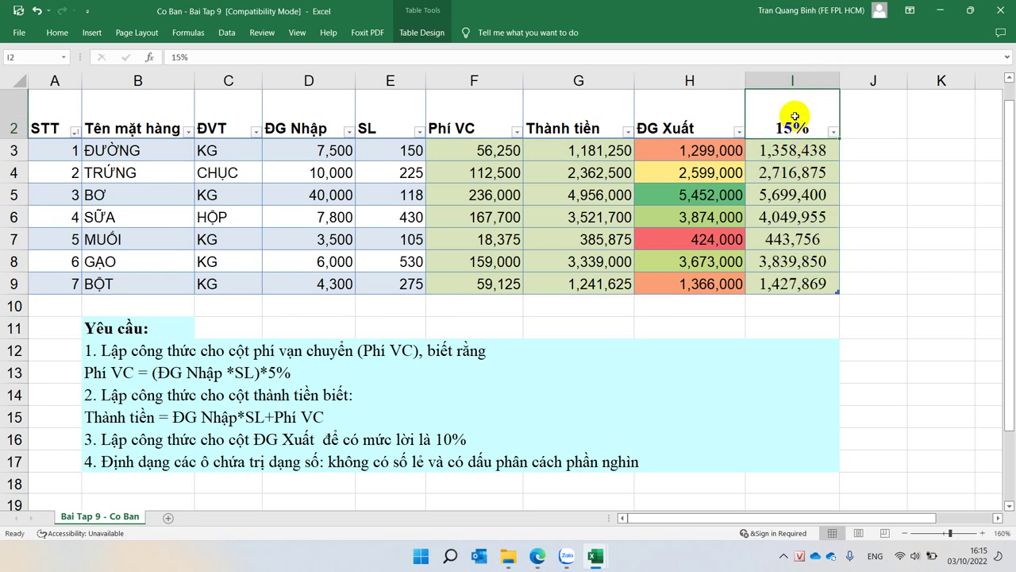
type("20")
key("Return")
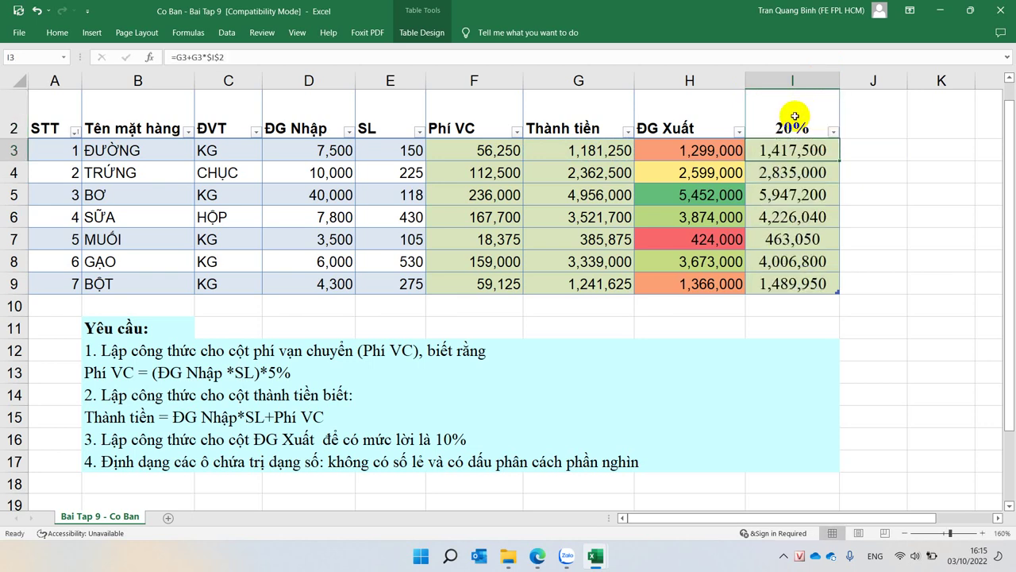
left_click(795, 116)
type("24")
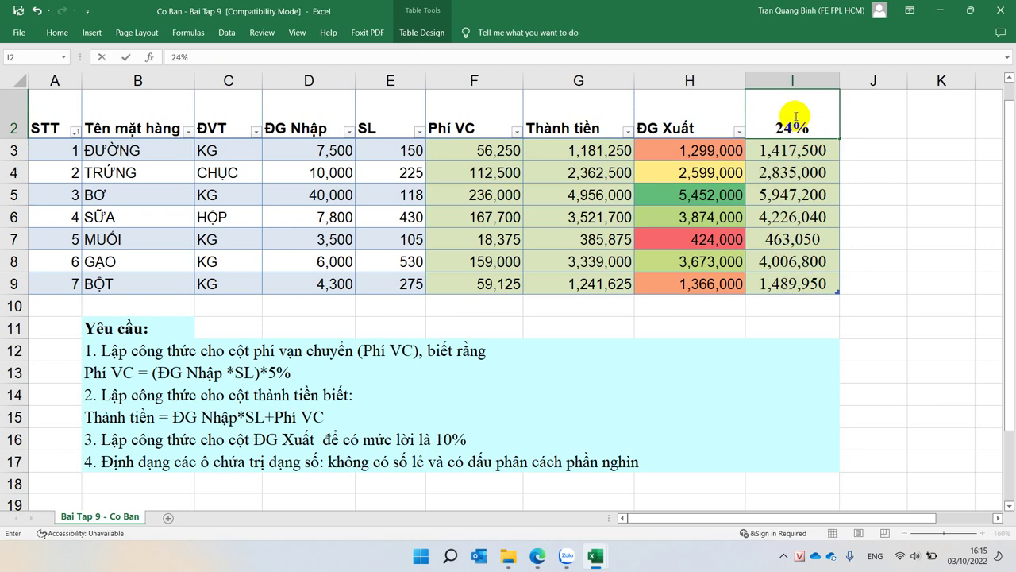
key("BackSpace")
type("5")
key("Return")
left_click(794, 116)
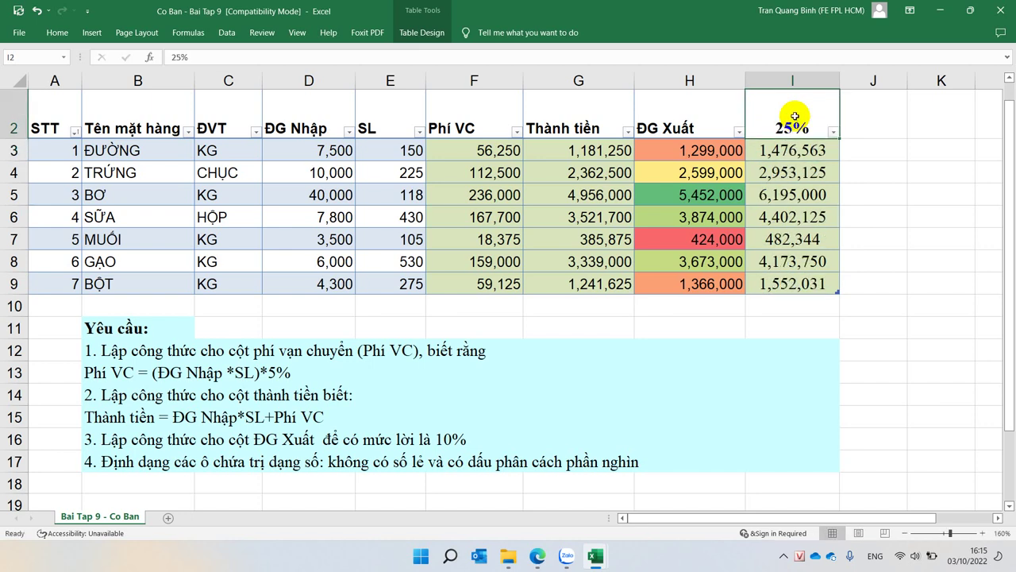
left_click(794, 144)
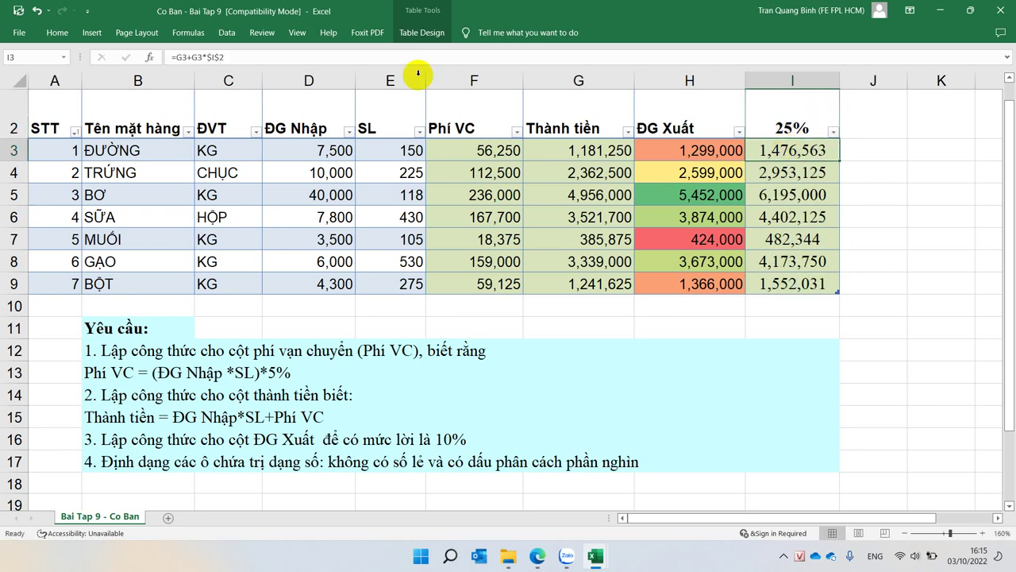
Change the I3 formula to =ROUND(G3+G3*$I$2,-3) and fill column I
left_click(177, 58)
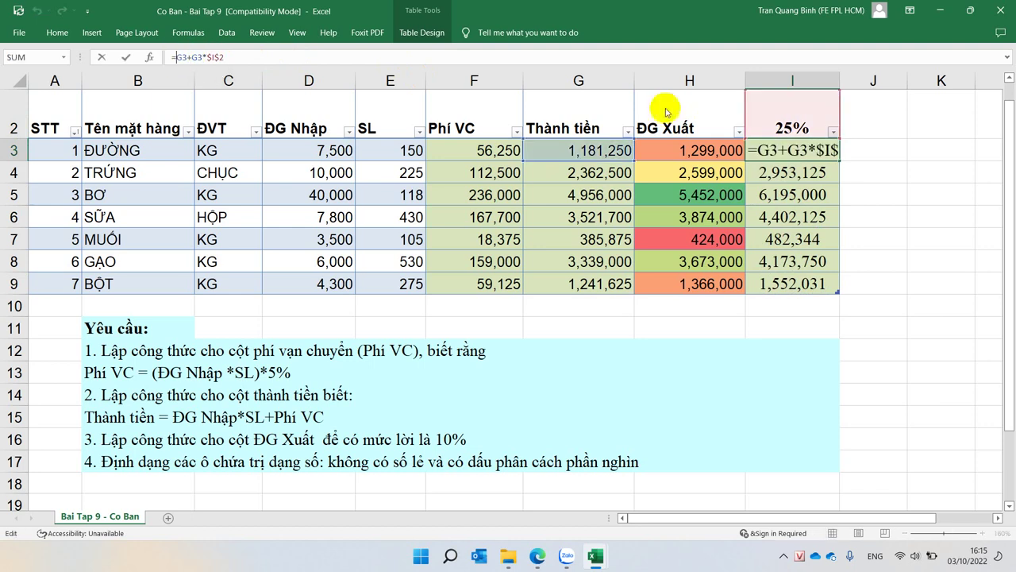
type("round")
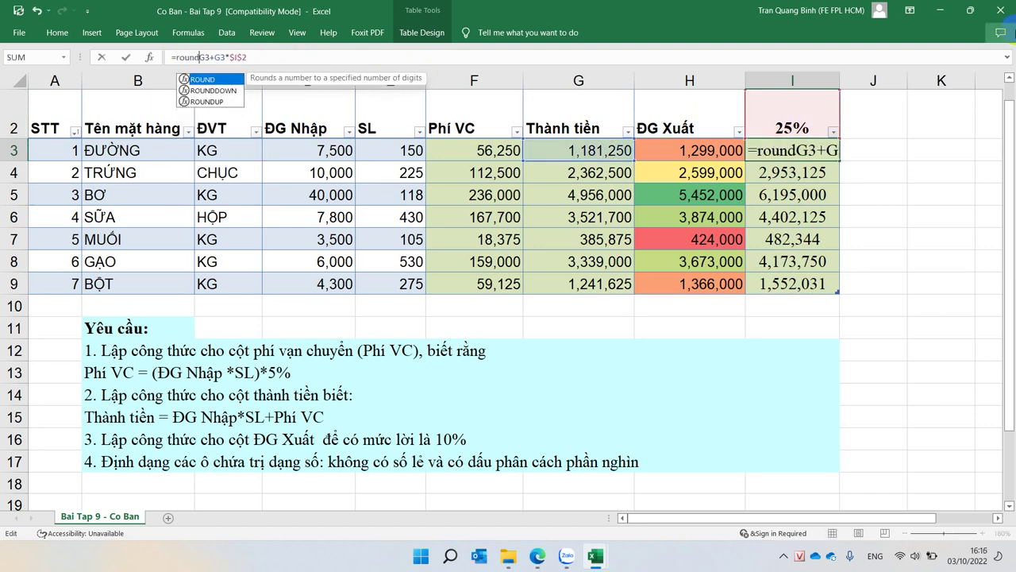
type("(")
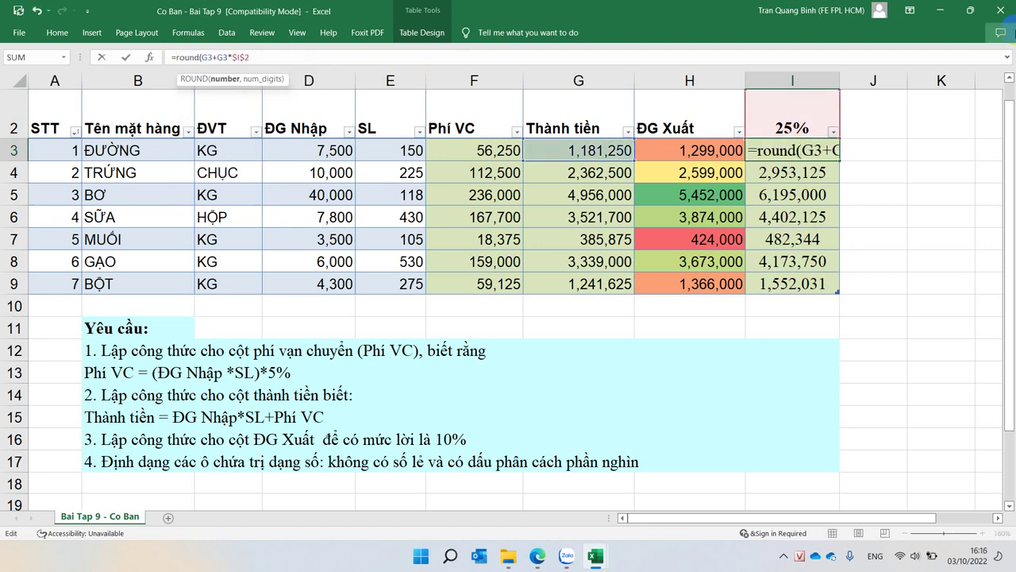
left_click(264, 58)
type(",")
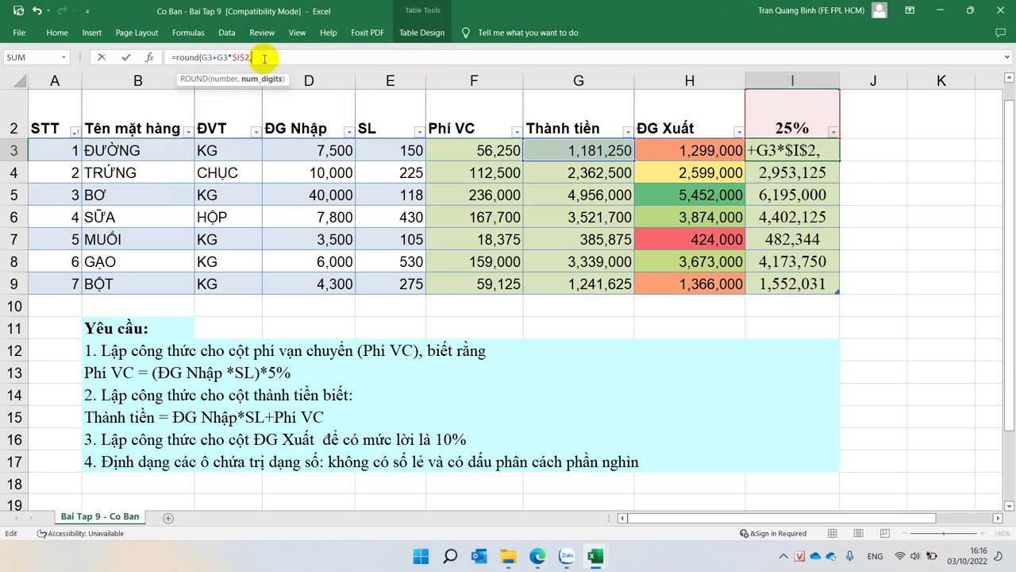
type("-3)")
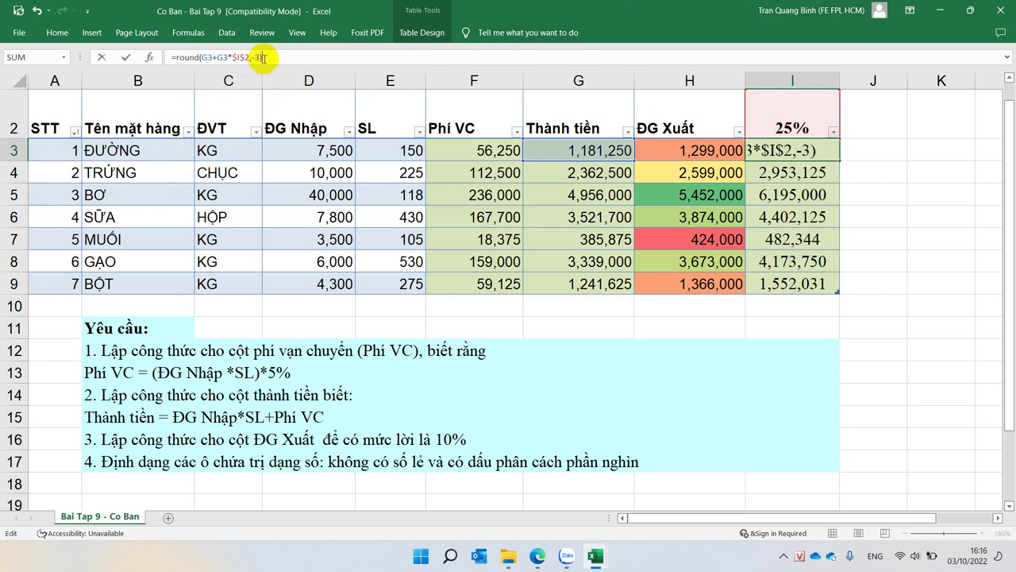
key("Return")
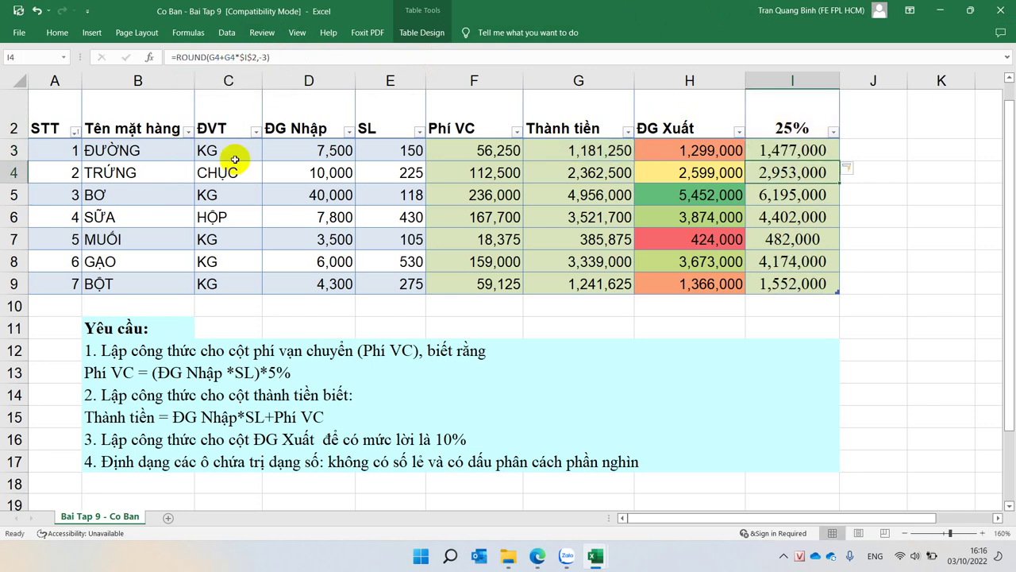
Set I2 to 5%, then 10%, so column I matches ĐG Xuất
left_click(790, 113)
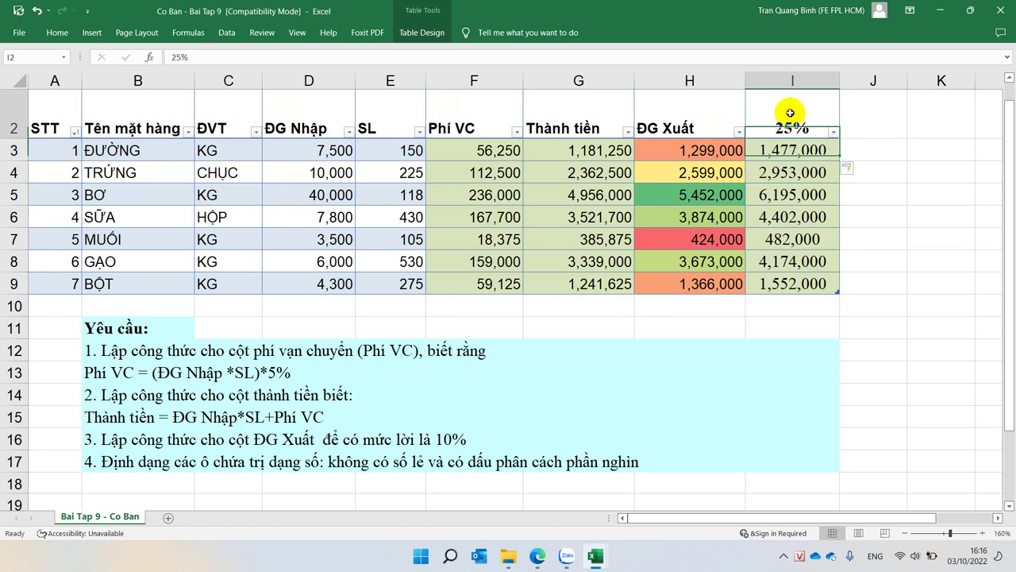
type("5%")
key("Return")
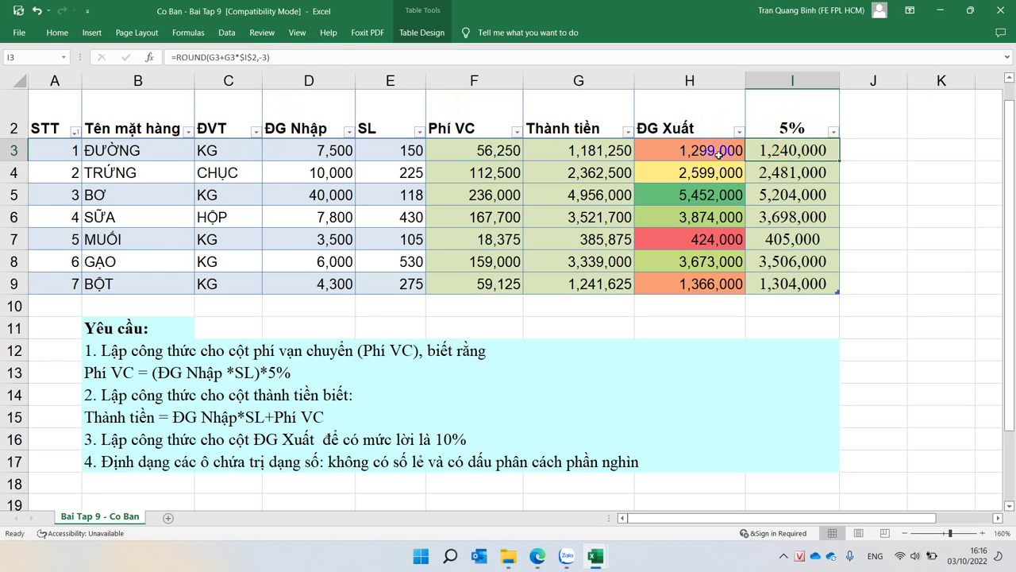
left_click(792, 106)
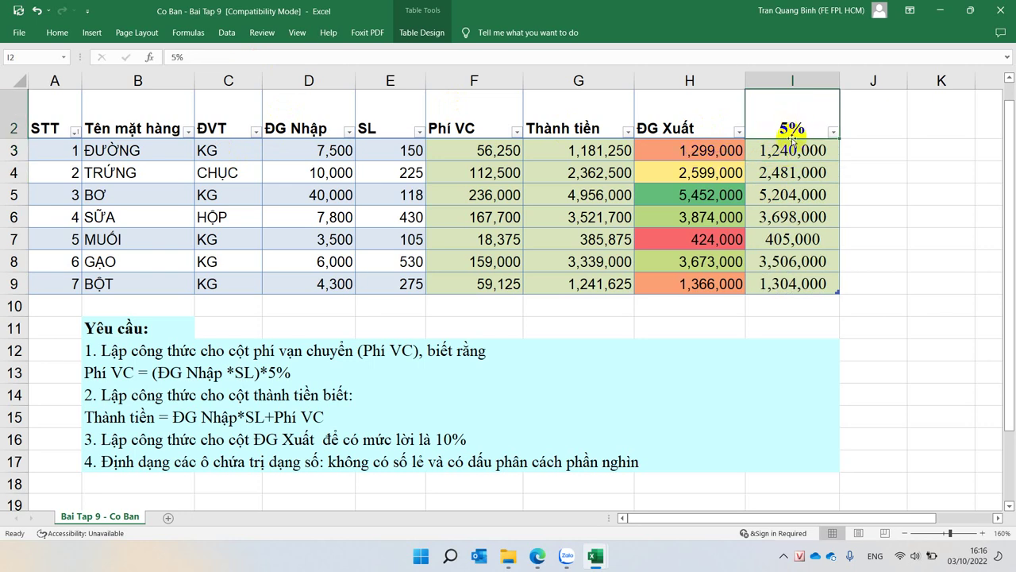
key("ctrl+shift+Down")
left_click(791, 124)
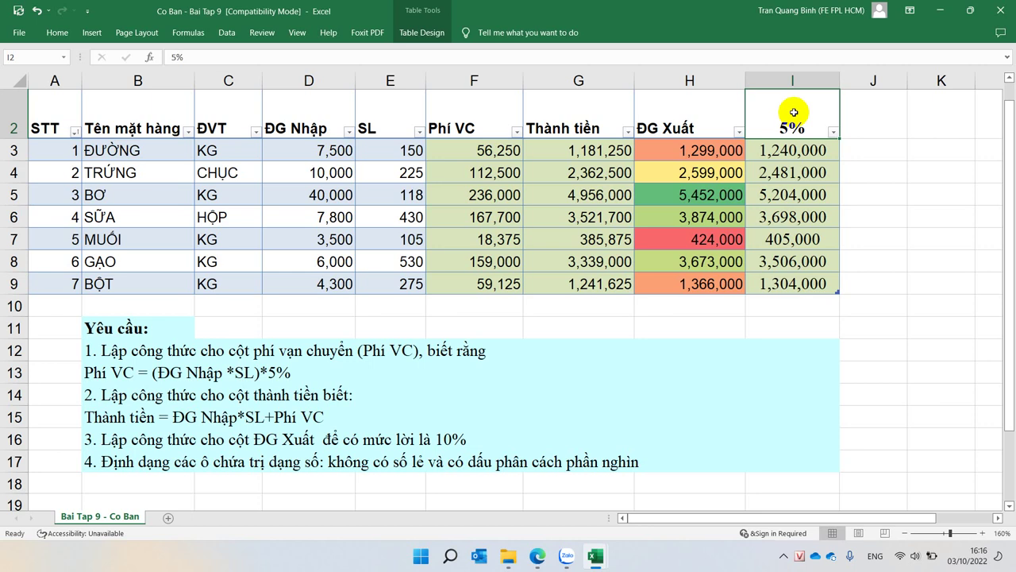
type("10%")
key("Return")
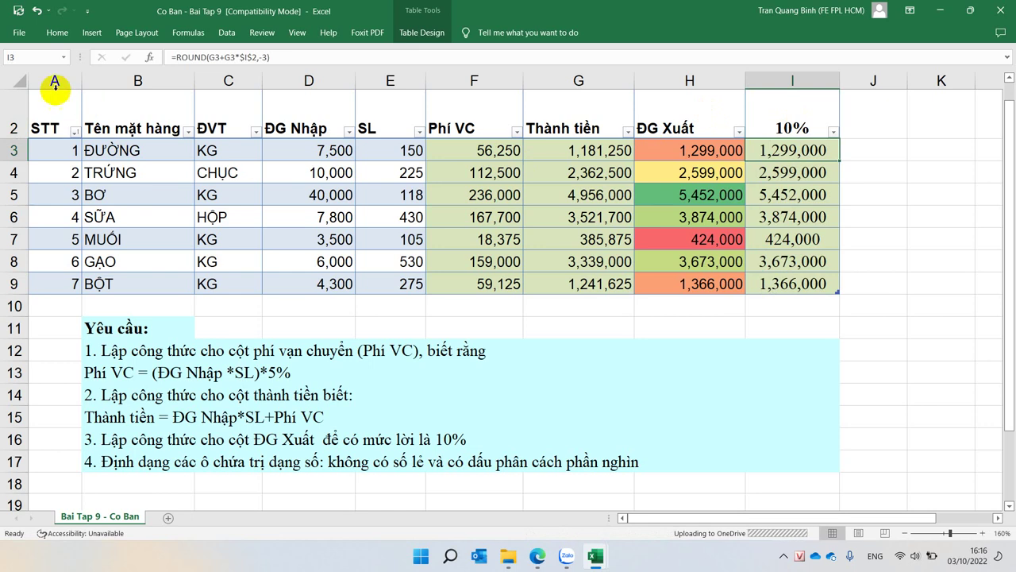
AutoFit header row 2's height, then check the rounded price formula in I9 and the 10% header in I2
left_click(46, 119)
left_click(58, 105)
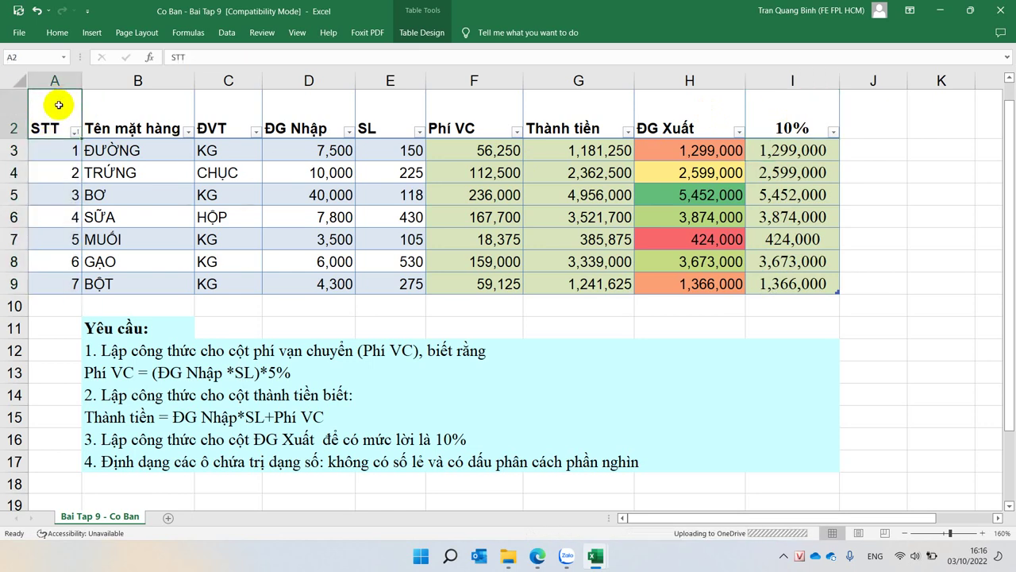
double_click(5, 140)
left_click(208, 129)
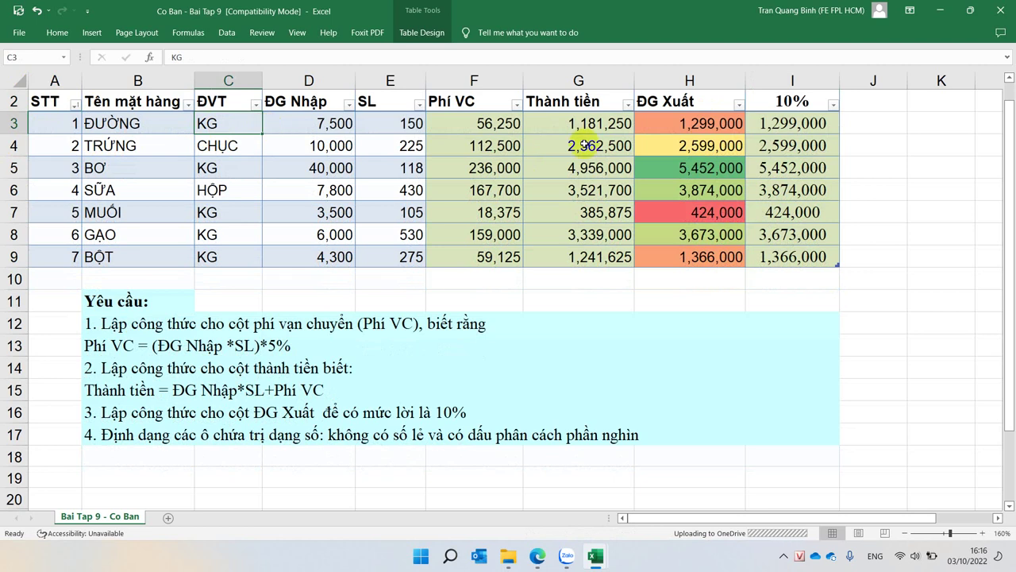
left_click(783, 260)
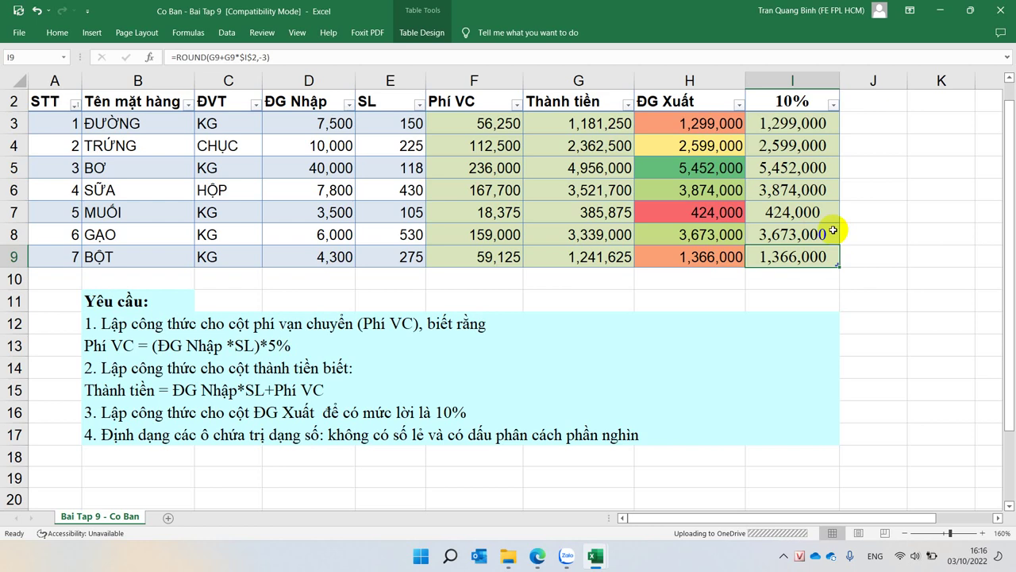
left_click(790, 101)
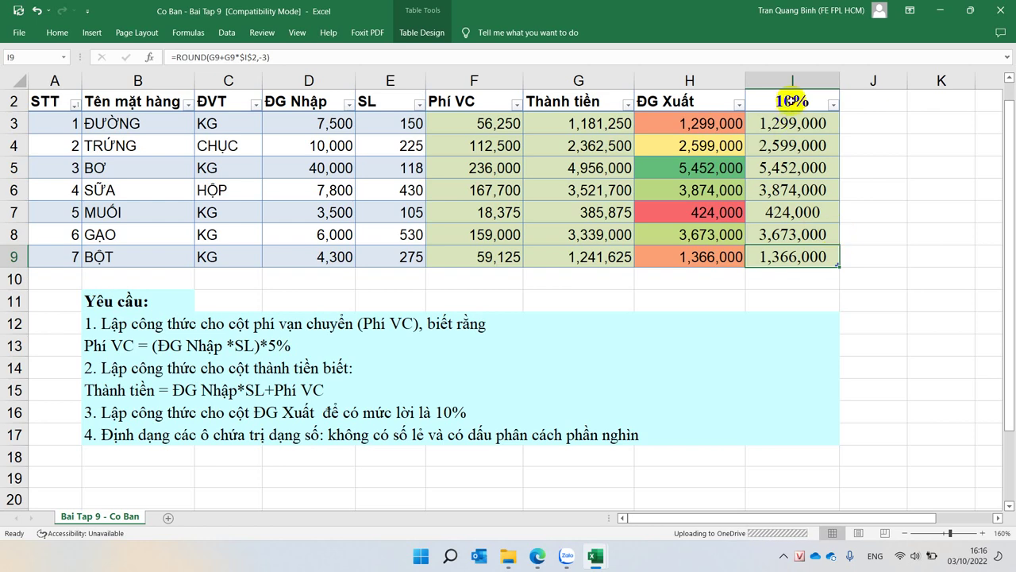